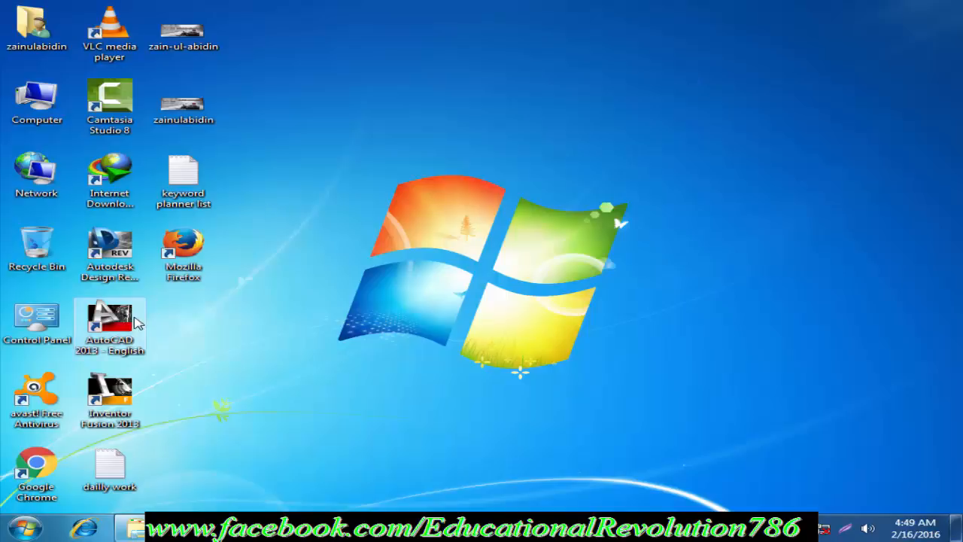
# Launch AutoCAD 2013 from the desktop and dismiss its welcome window.
pyautogui.doubleClick(121, 322)
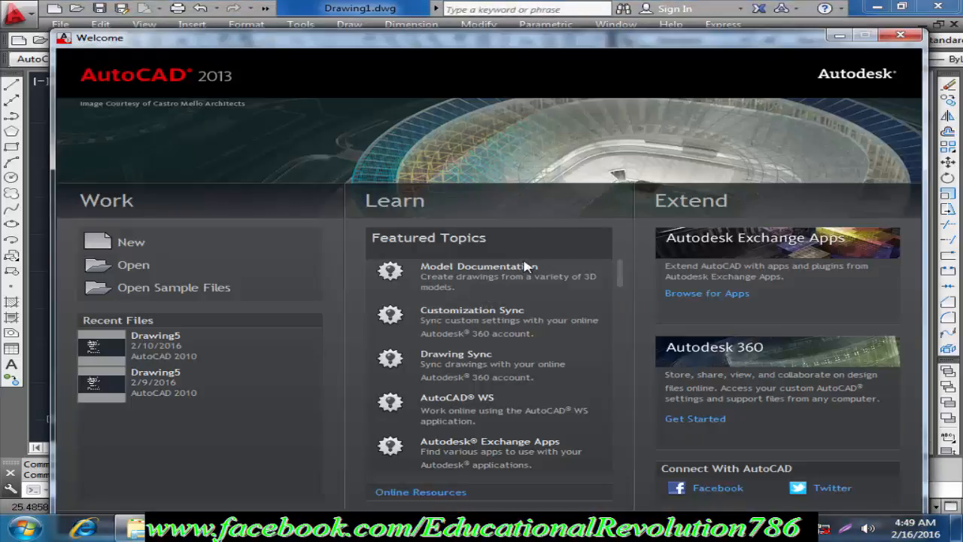
pyautogui.click(901, 35)
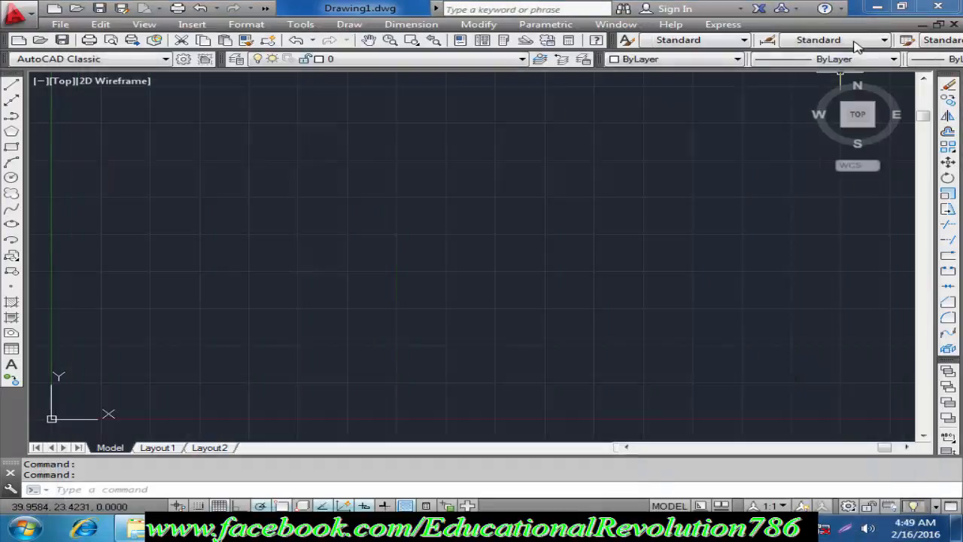
pyautogui.click(879, 7)
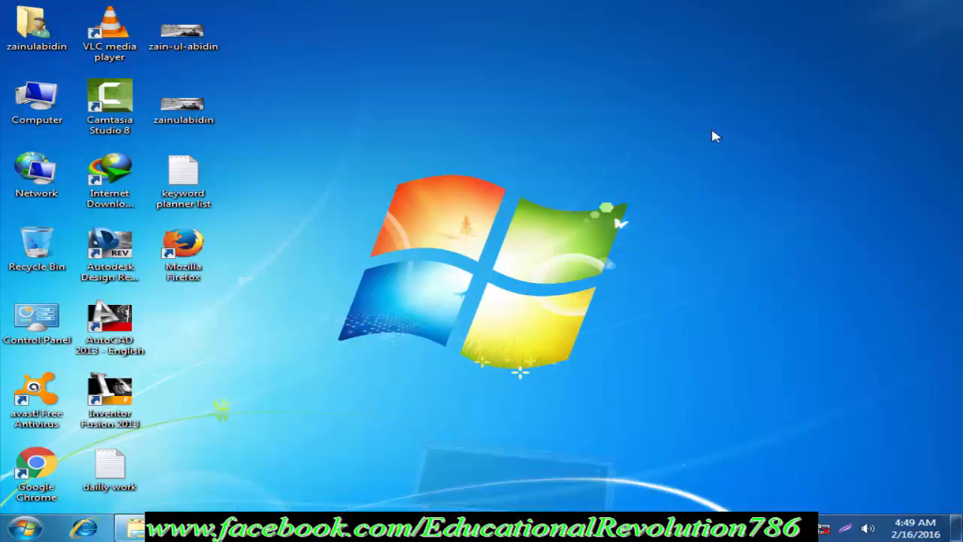
pyautogui.rightClick(547, 79)
pyautogui.click(595, 121)
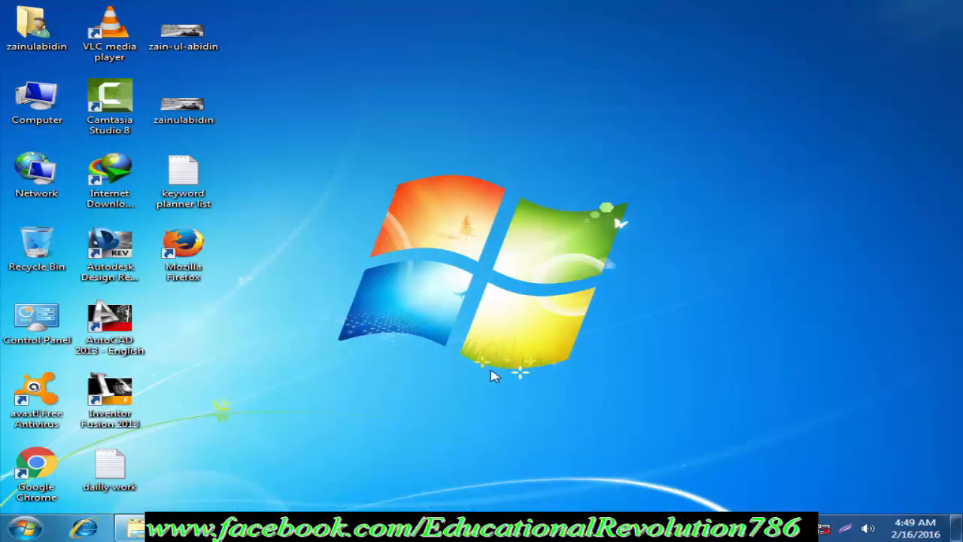
pyautogui.click(502, 532)
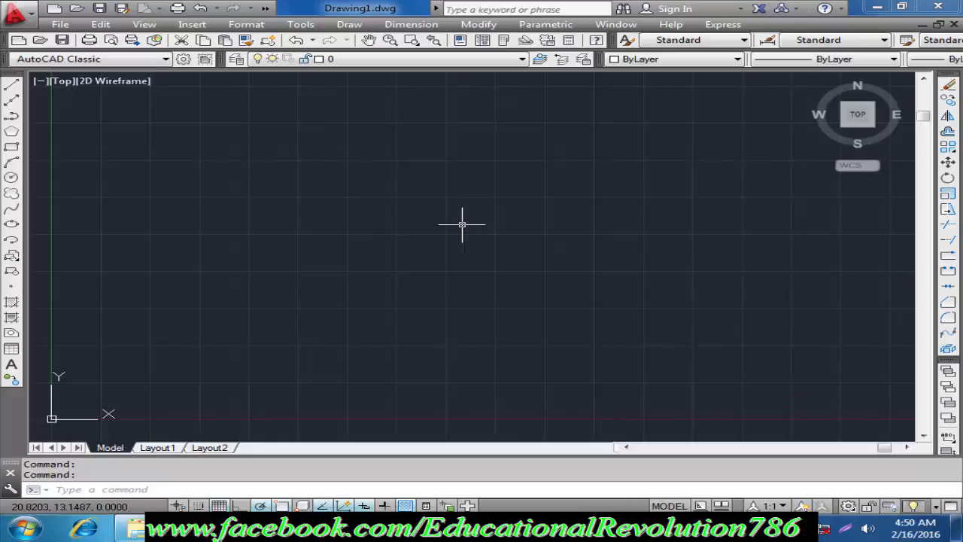
# Open the drawing units settings and set the length type to Decimal with a precision of 0.00.
pyautogui.write('UN')
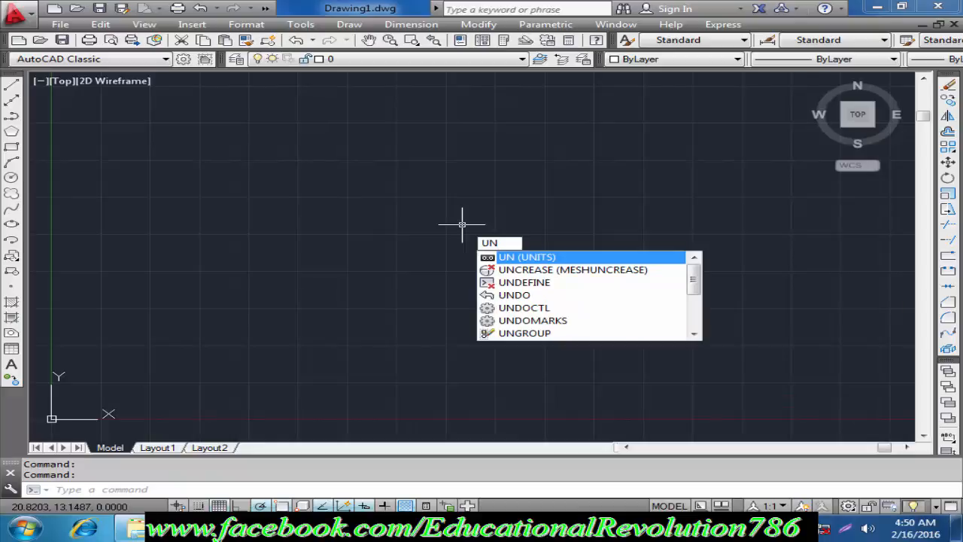
pyautogui.press('Return')
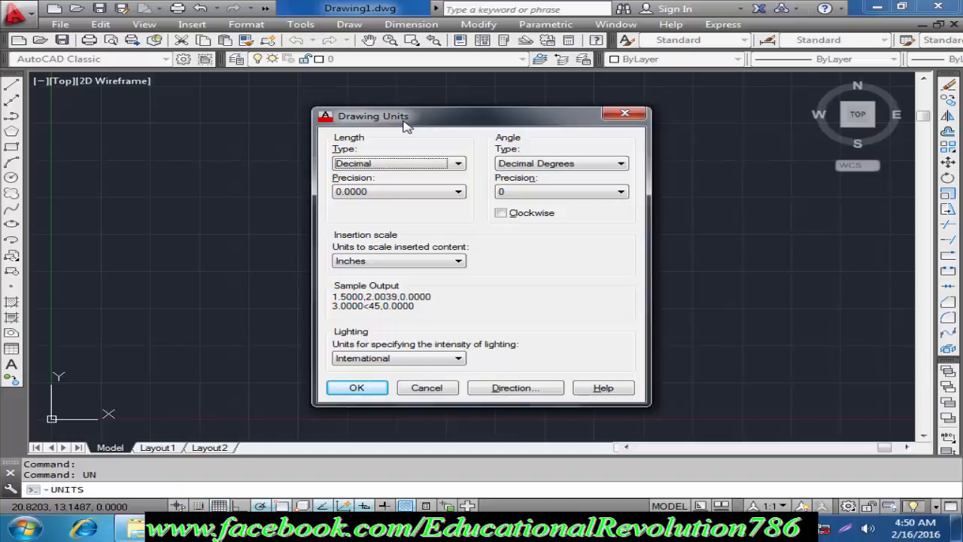
pyautogui.click(459, 164)
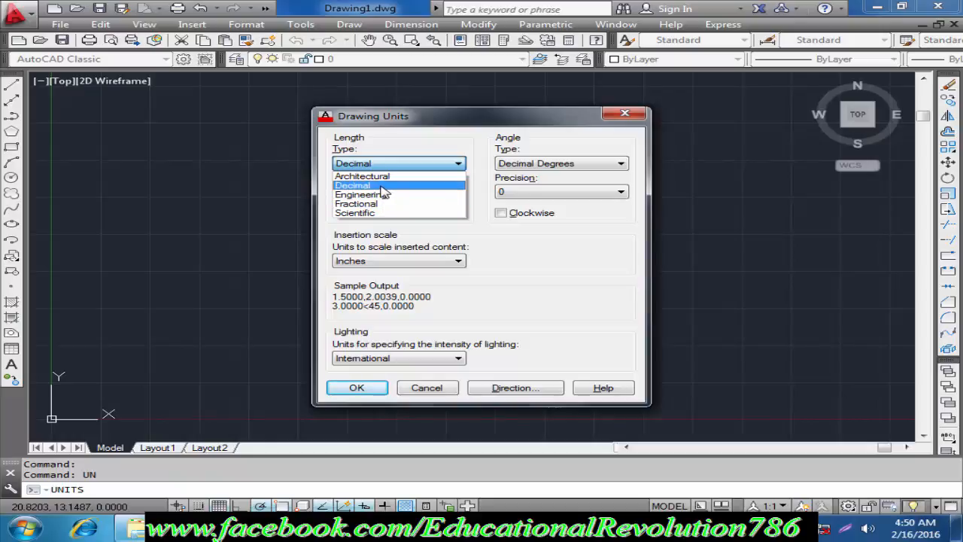
pyautogui.click(383, 186)
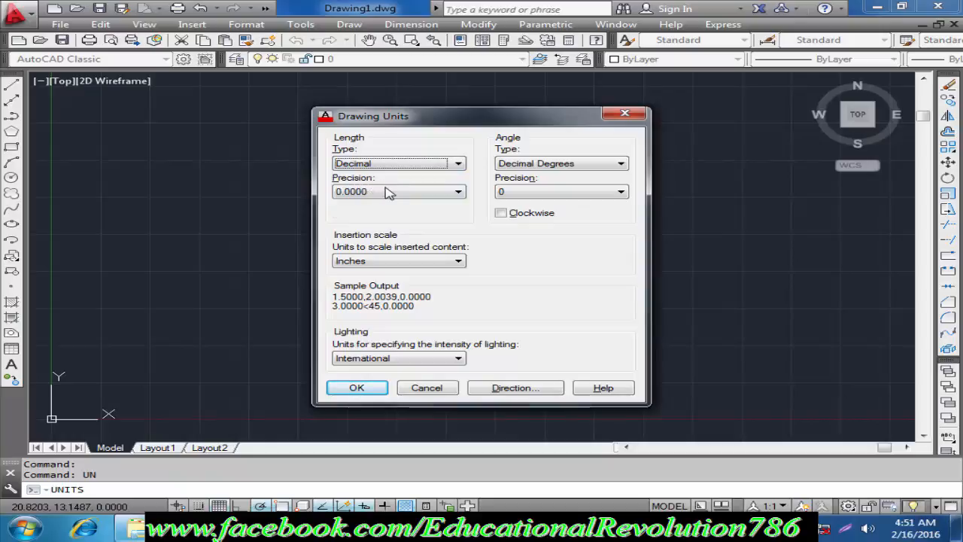
pyautogui.click(459, 193)
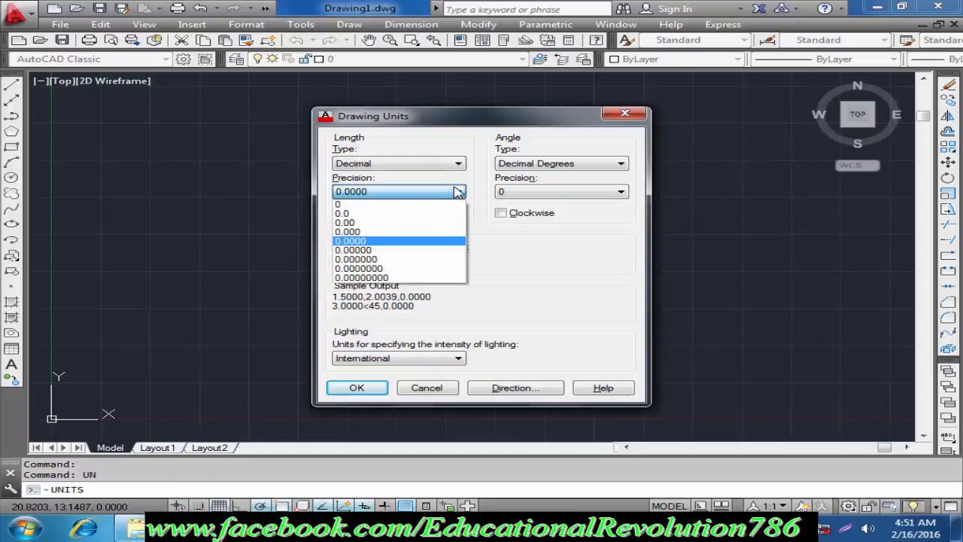
pyautogui.click(369, 224)
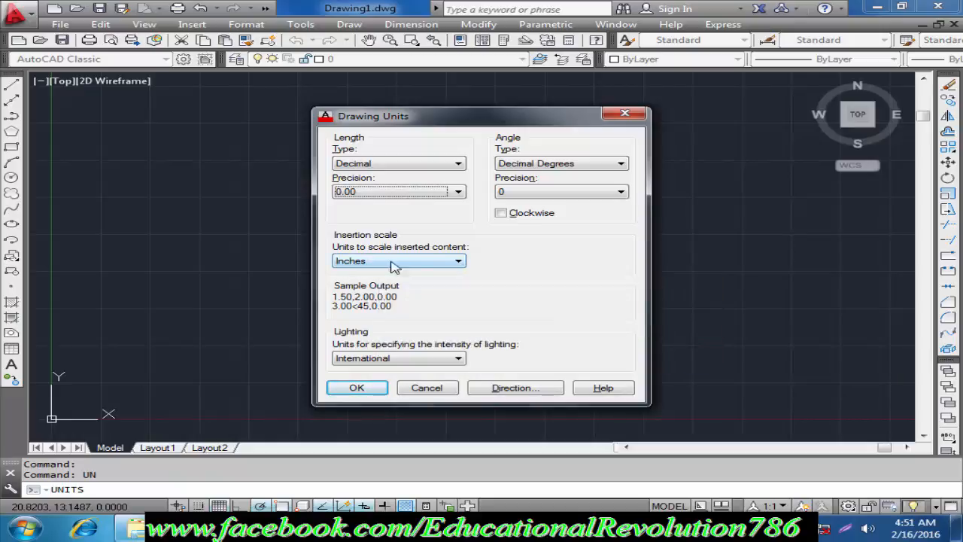
# Set the insertion scale units to Millimeters and the lighting intensity units to International.
pyautogui.click(444, 264)
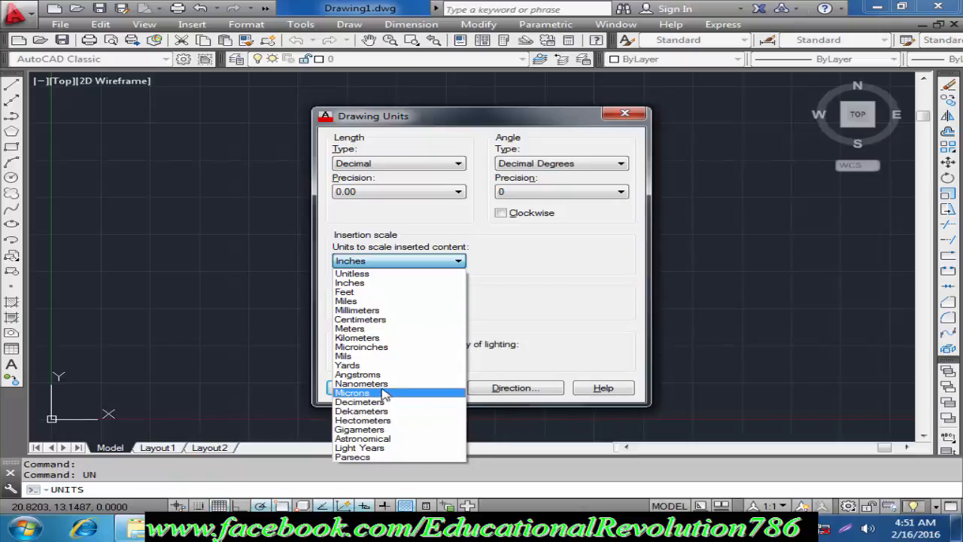
pyautogui.click(378, 311)
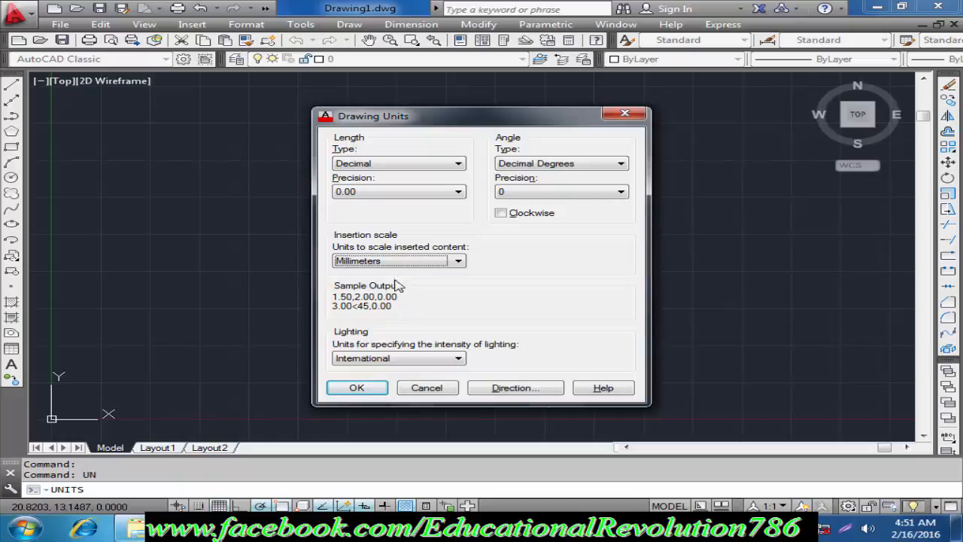
pyautogui.click(459, 359)
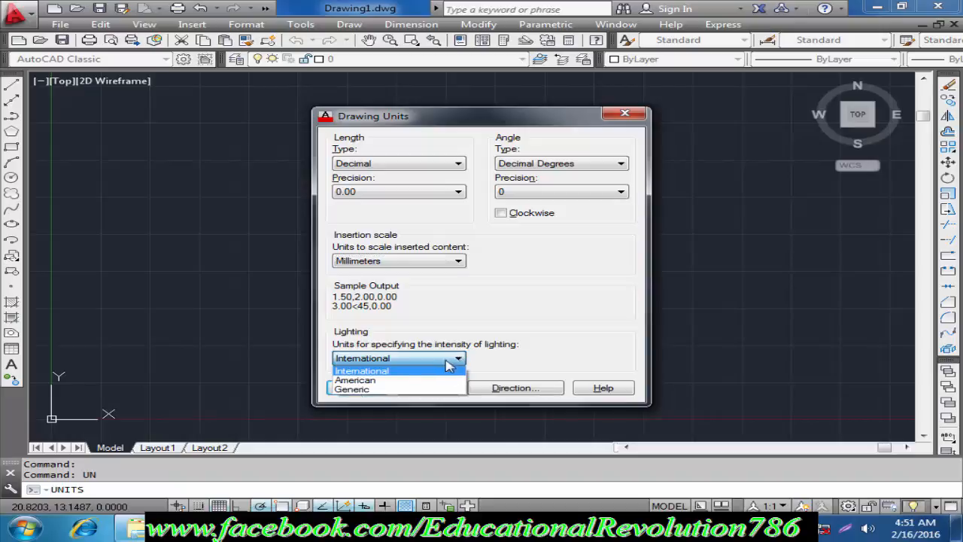
pyautogui.click(368, 371)
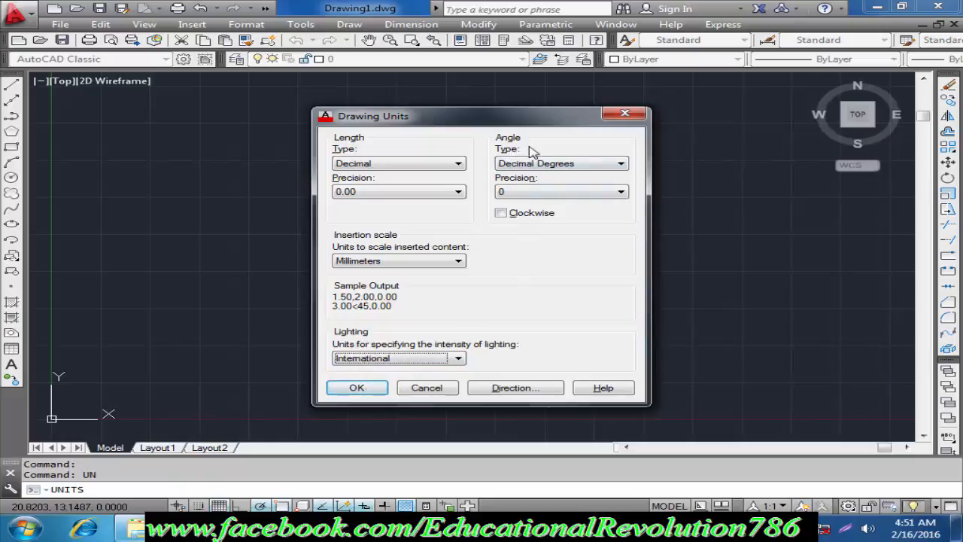
# Set the angle type to Decimal Degrees and apply the drawing units.
pyautogui.click(620, 164)
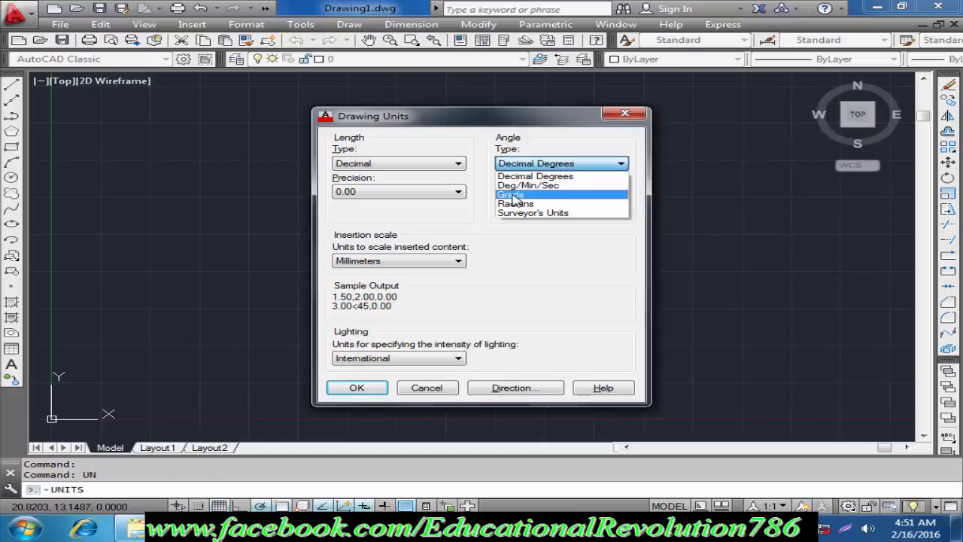
pyautogui.click(560, 177)
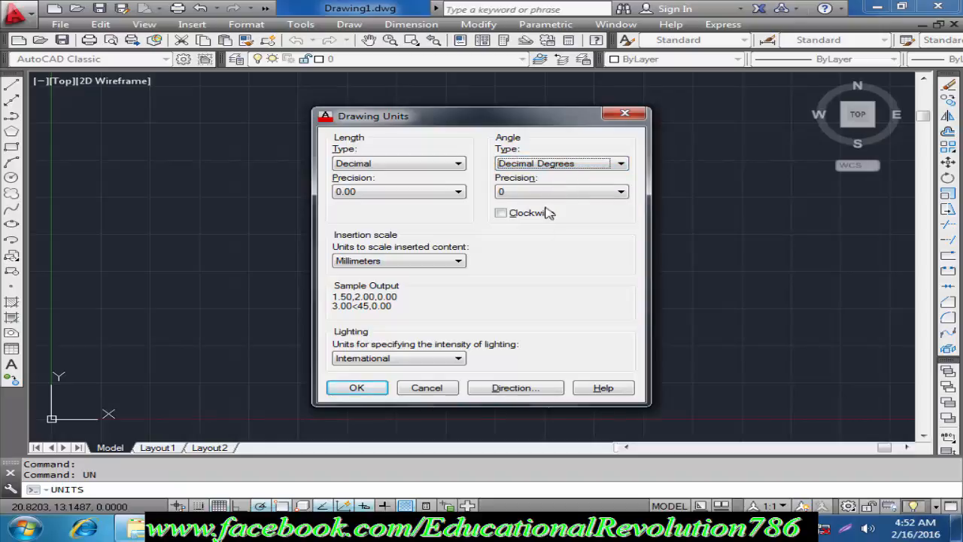
pyautogui.click(357, 388)
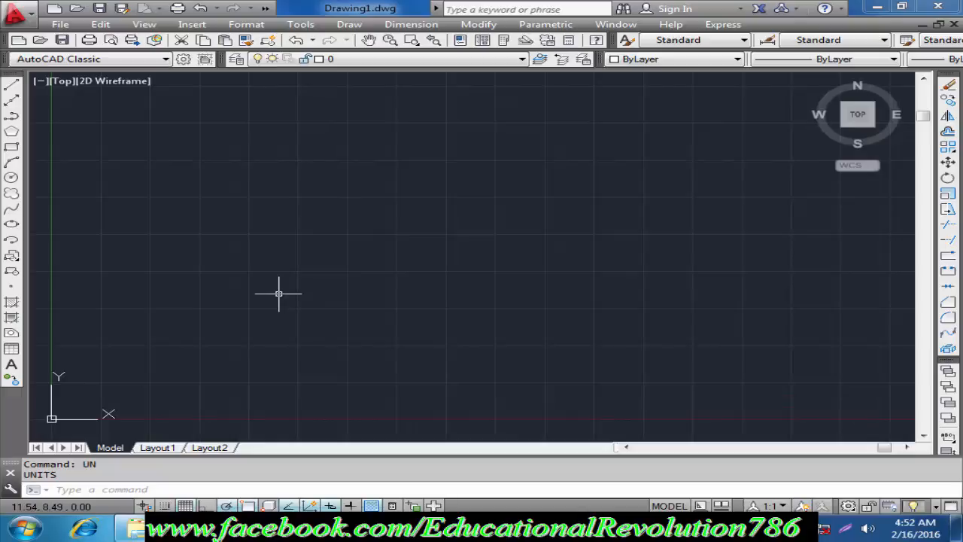
# Open the Standard dimension style for modification and set its dimension line color to ByLayer.
pyautogui.write('D')
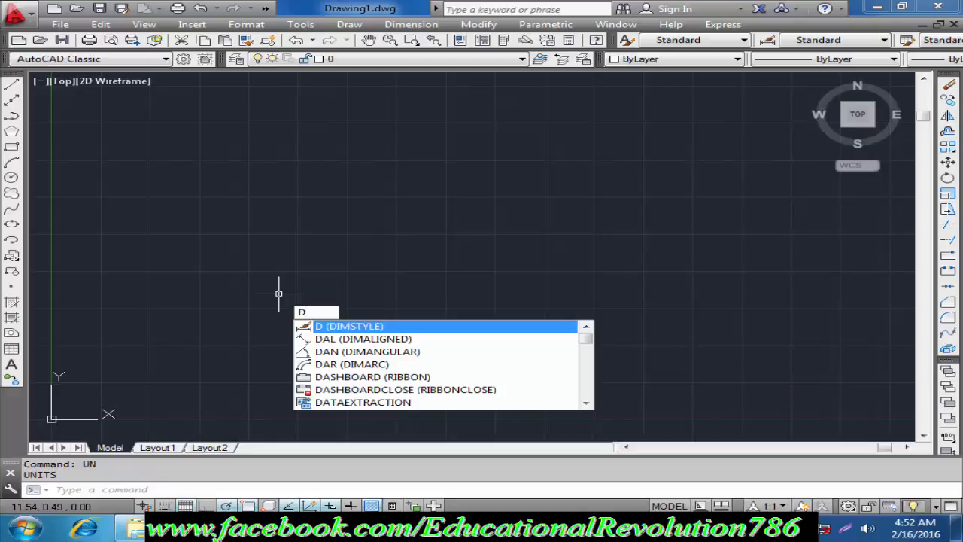
pyautogui.press('Return')
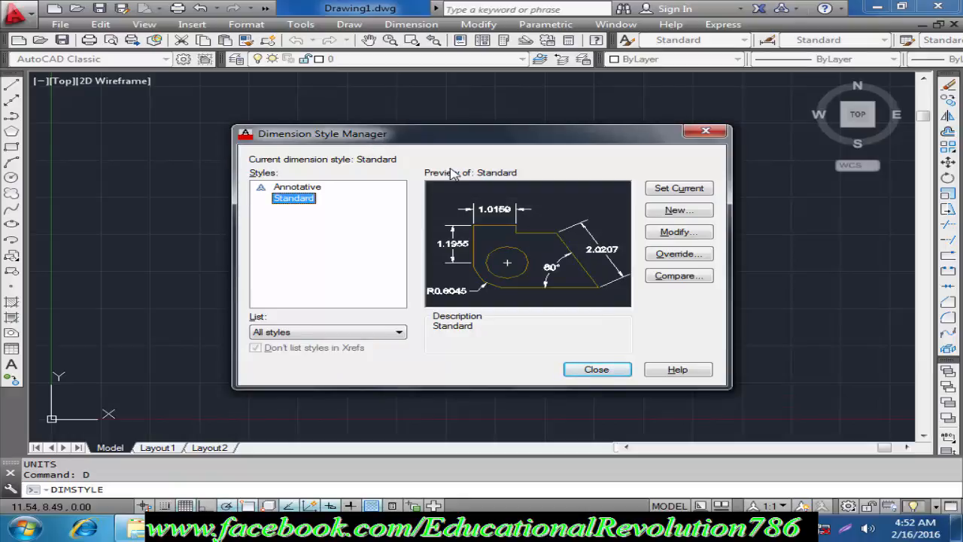
pyautogui.click(682, 236)
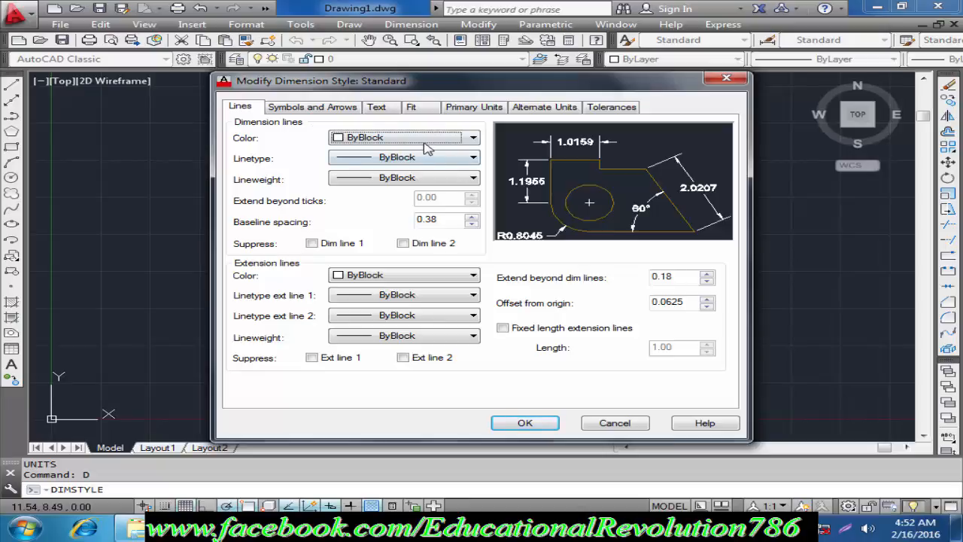
pyautogui.click(474, 139)
pyautogui.click(455, 149)
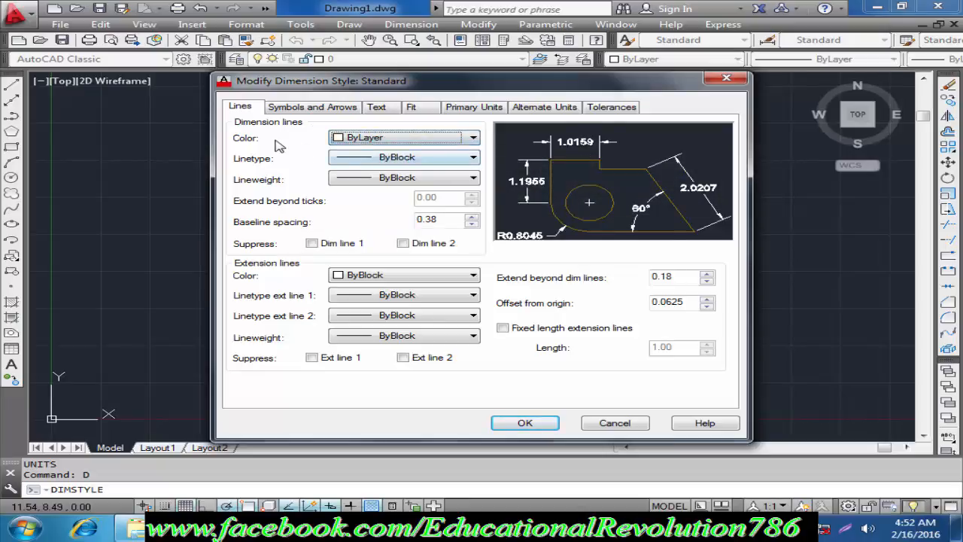
# Try Red and Green as the dimension line color and restore it to ByLayer.
pyautogui.click(426, 142)
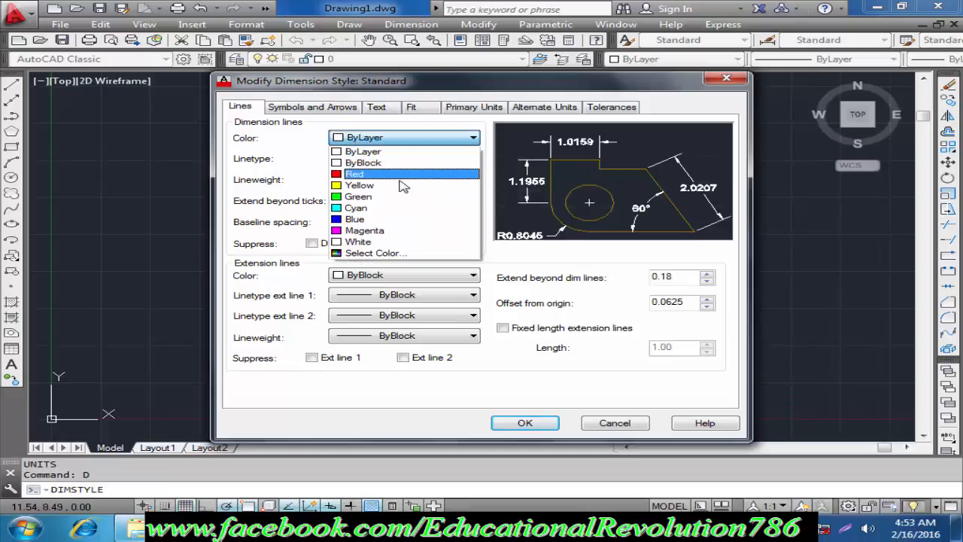
pyautogui.click(399, 175)
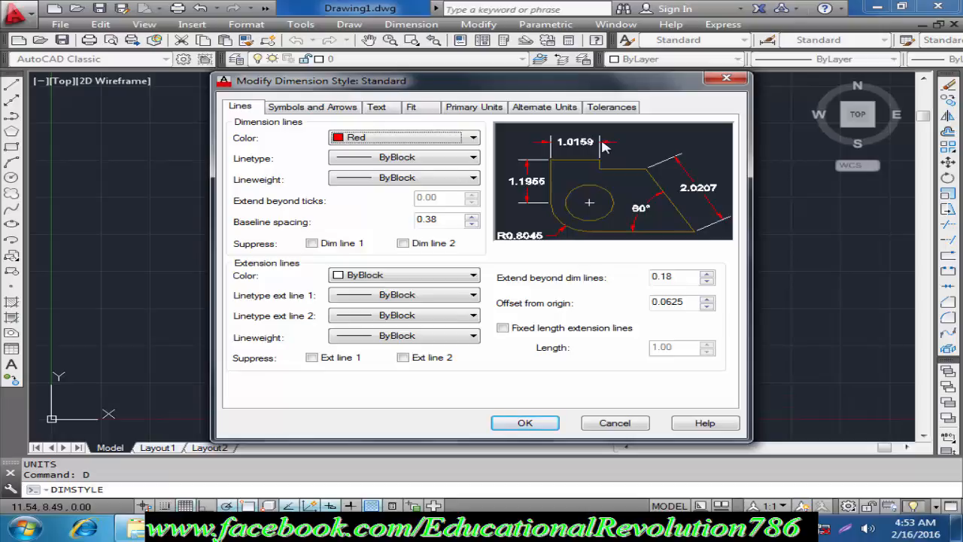
pyautogui.click(441, 137)
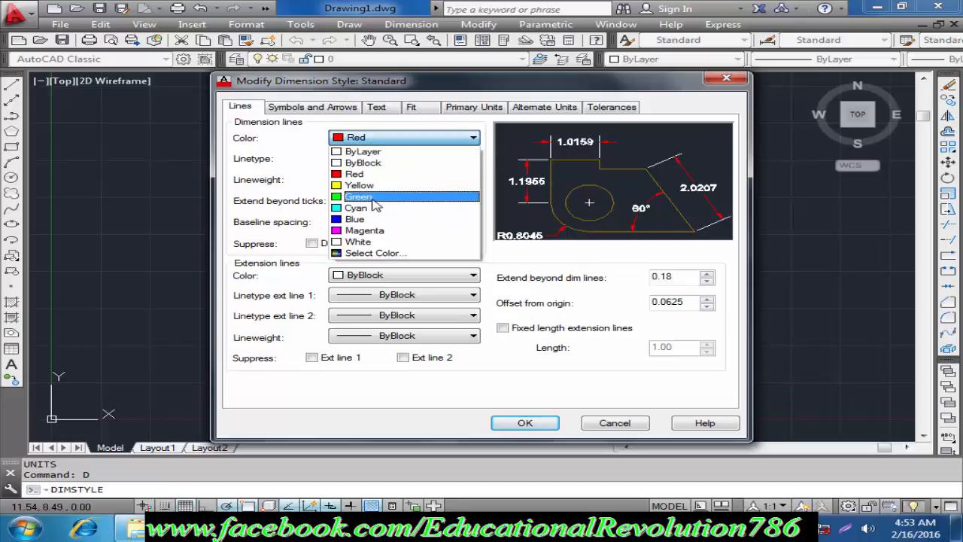
pyautogui.click(393, 196)
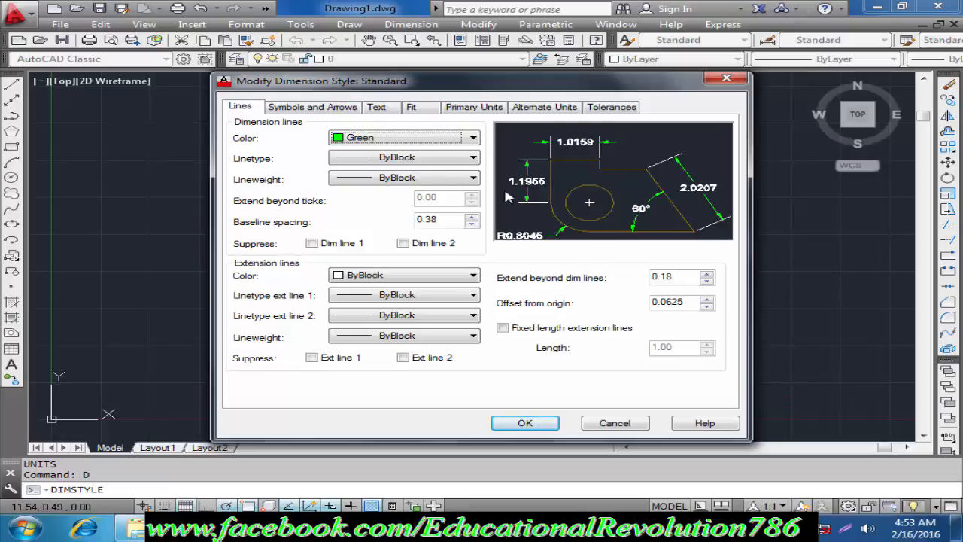
pyautogui.click(472, 138)
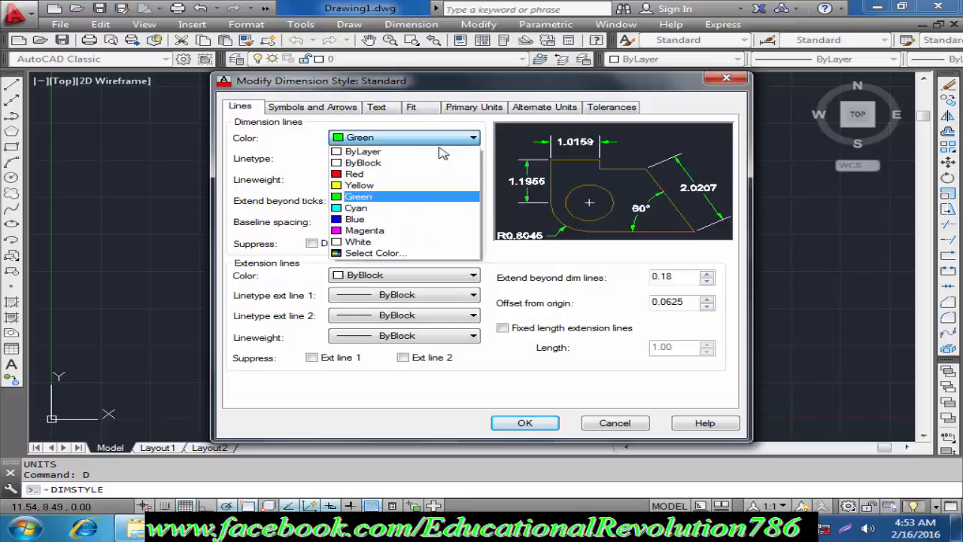
pyautogui.click(431, 151)
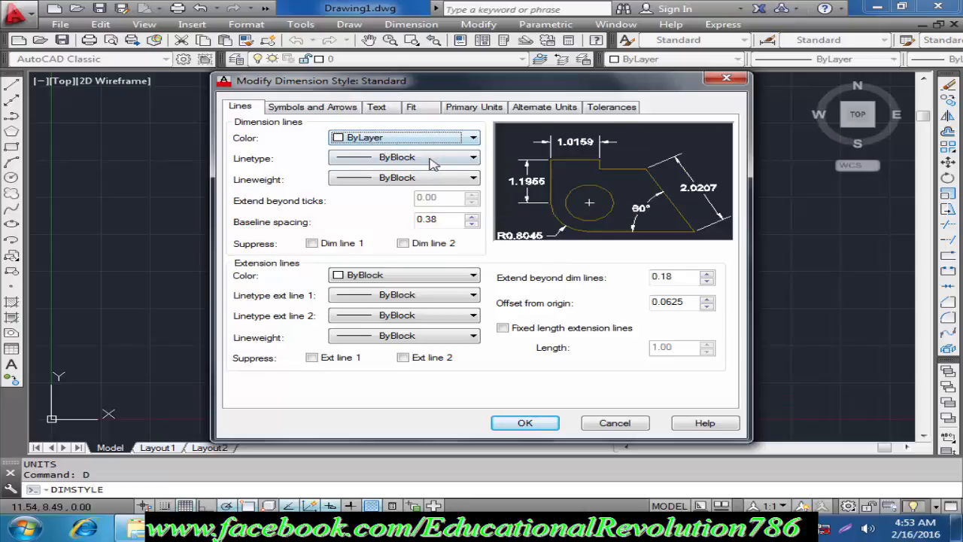
# Set both the linetype and the lineweight of the dimension lines to ByLayer.
pyautogui.click(472, 158)
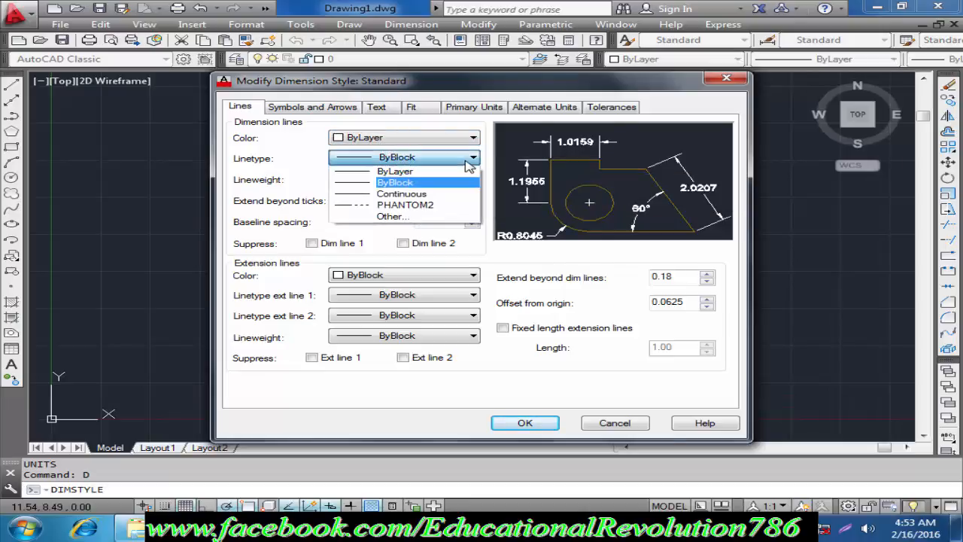
pyautogui.click(455, 172)
pyautogui.click(454, 179)
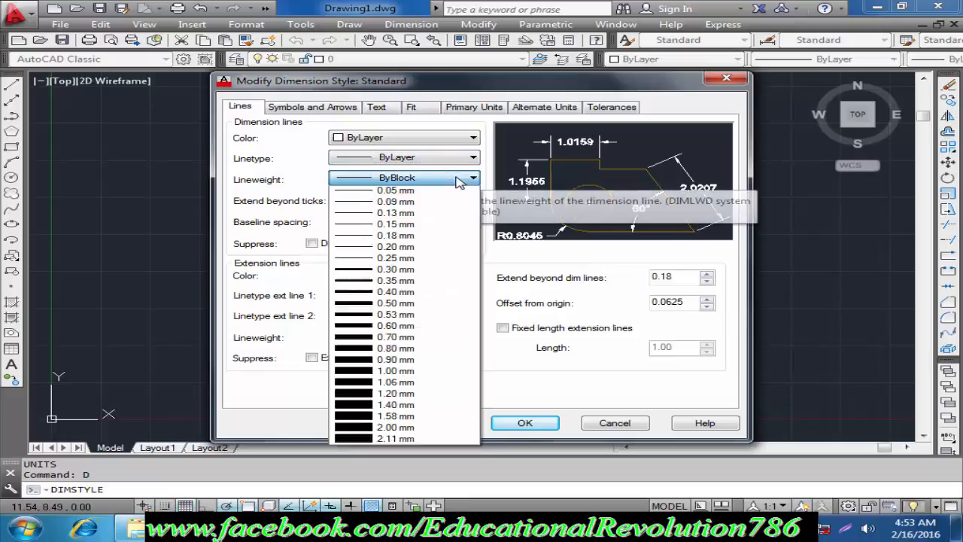
pyautogui.click(453, 194)
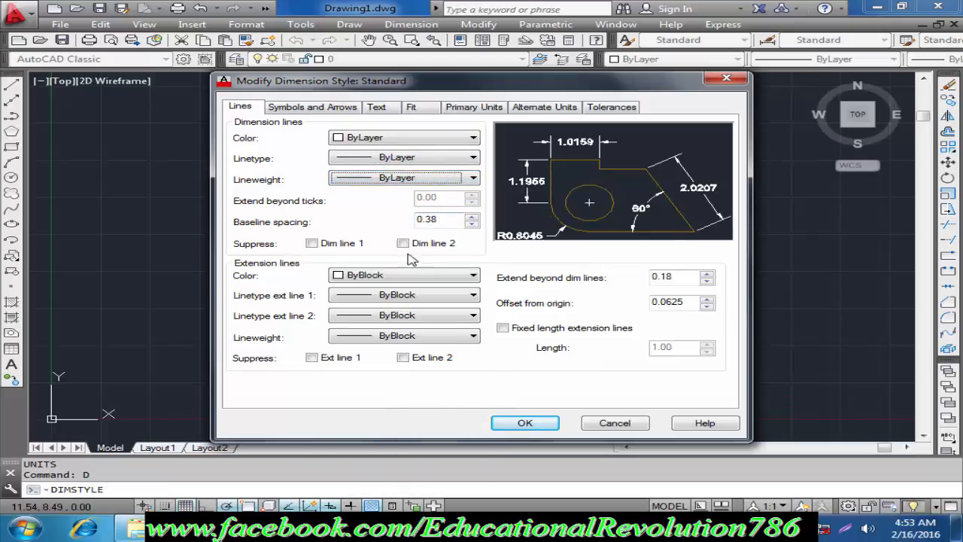
# Try suppressing dimension line 1 alone and both dimension lines together, and turn both suppressions off again.
pyautogui.click(312, 244)
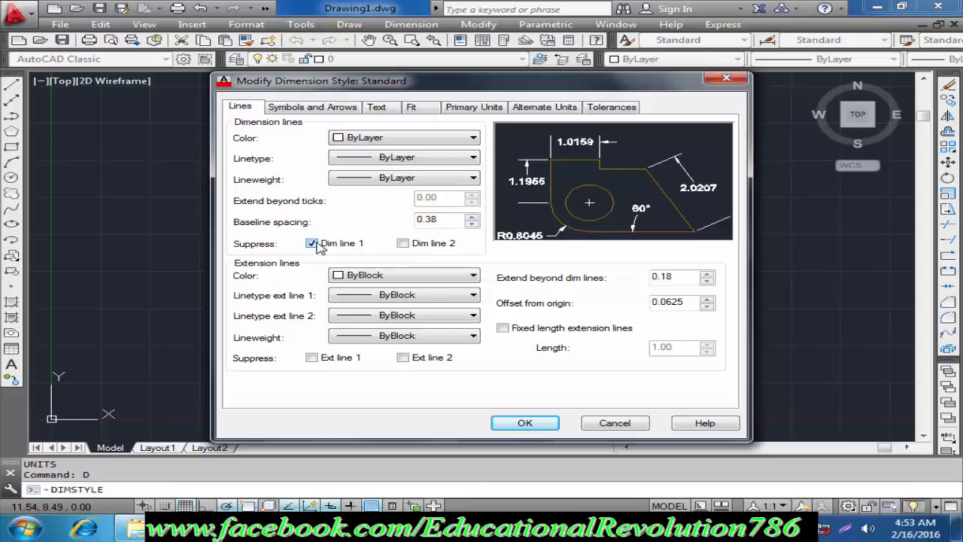
pyautogui.click(311, 244)
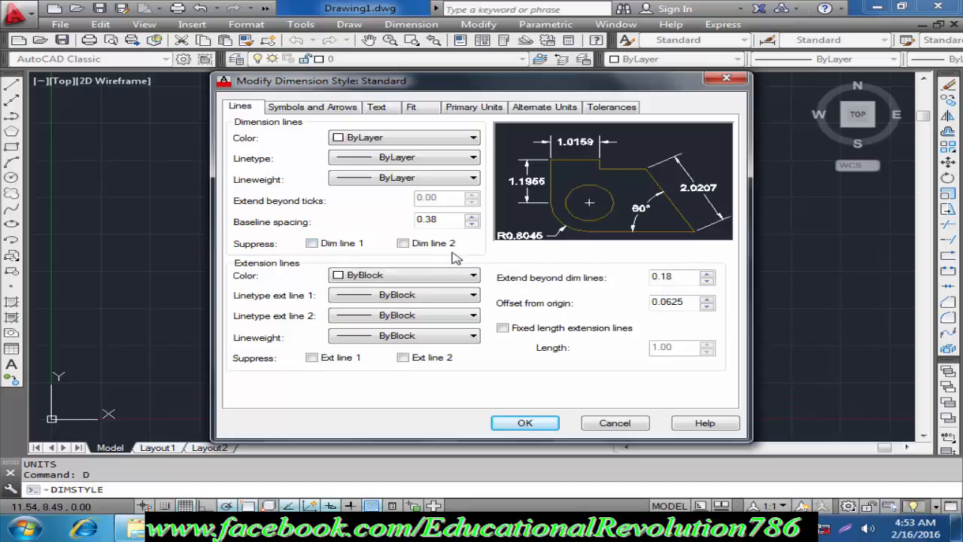
pyautogui.click(314, 245)
pyautogui.click(403, 244)
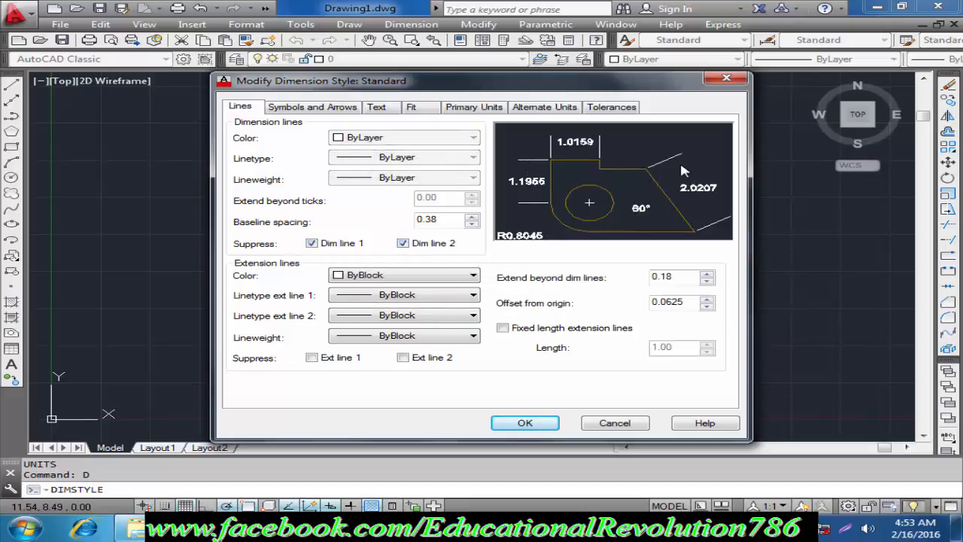
pyautogui.click(403, 244)
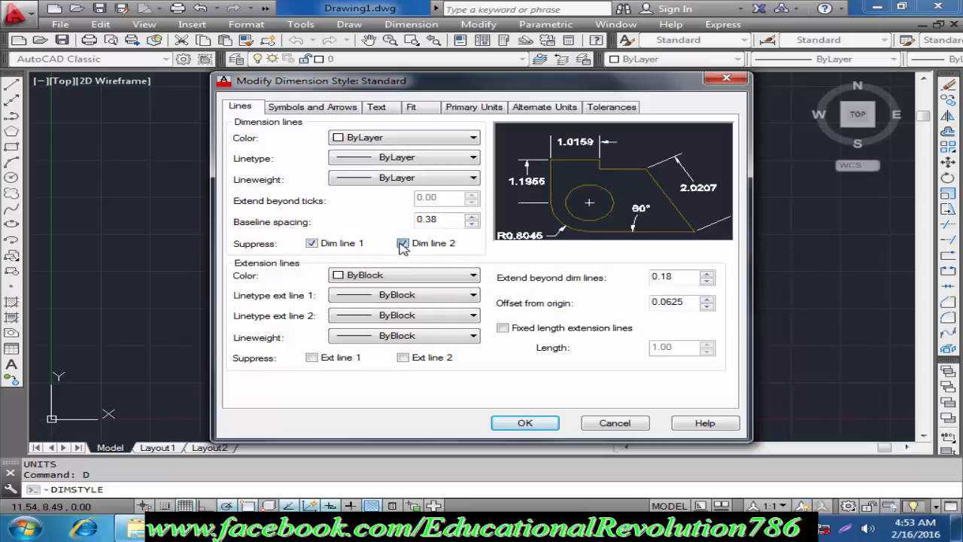
pyautogui.click(312, 243)
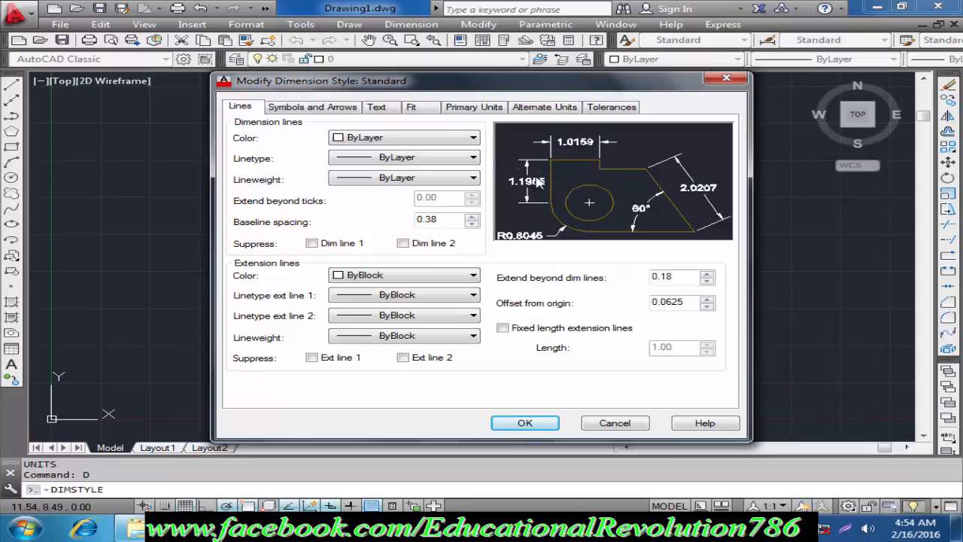
# Try Red and Green as the extension line color and set it to ByLayer.
pyautogui.click(392, 274)
pyautogui.click(411, 277)
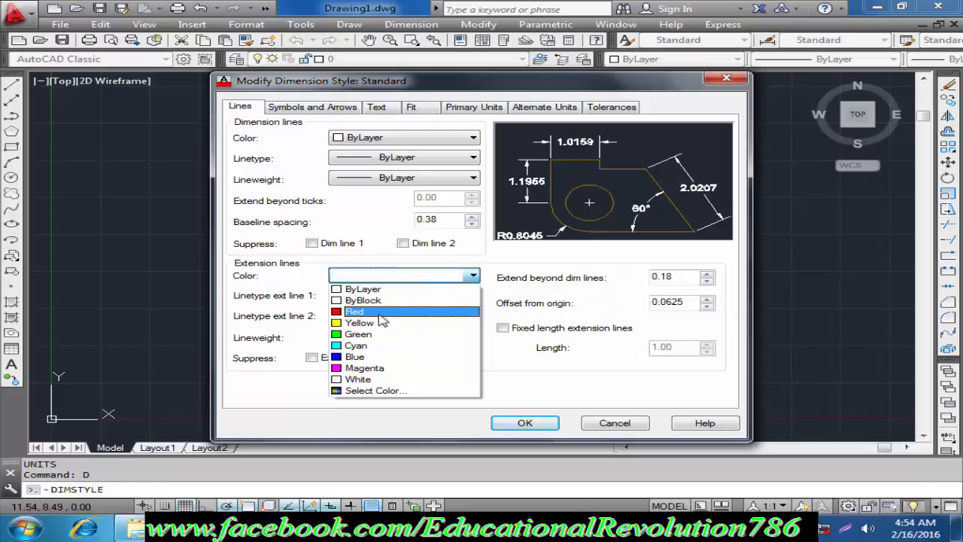
pyautogui.click(365, 311)
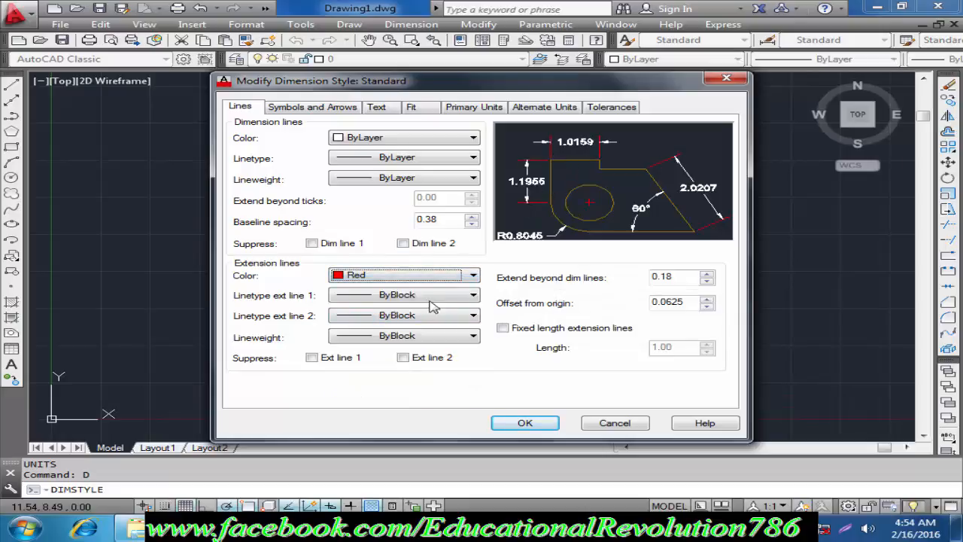
pyautogui.click(457, 277)
pyautogui.click(425, 334)
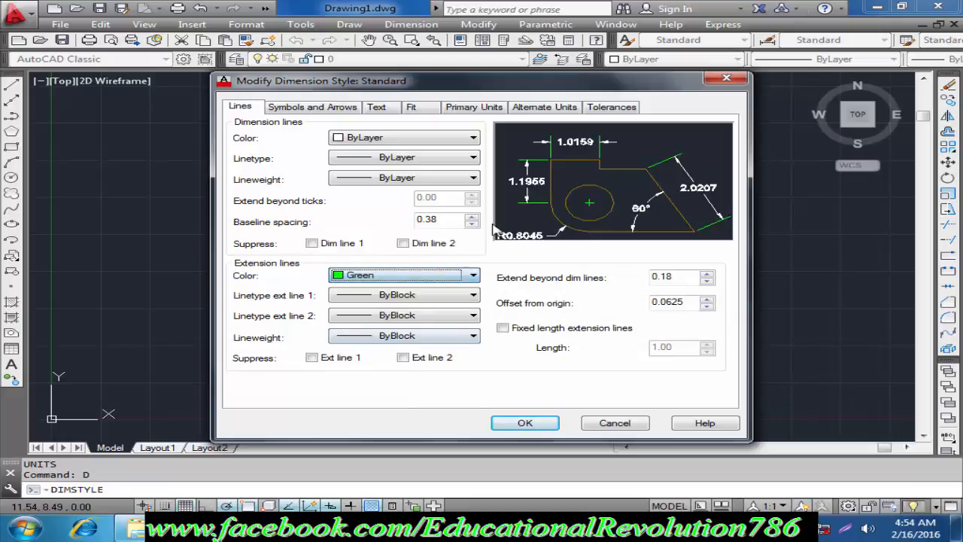
pyautogui.click(474, 276)
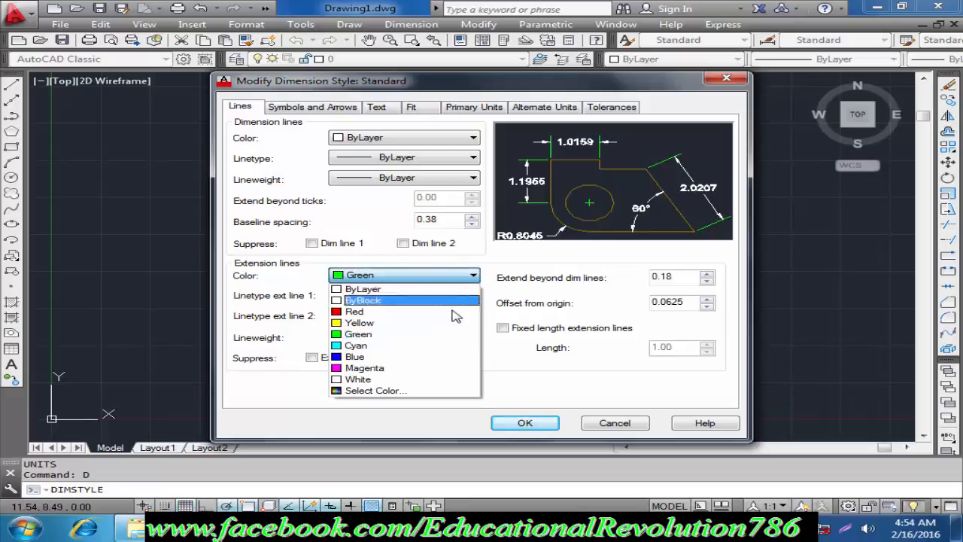
pyautogui.click(411, 292)
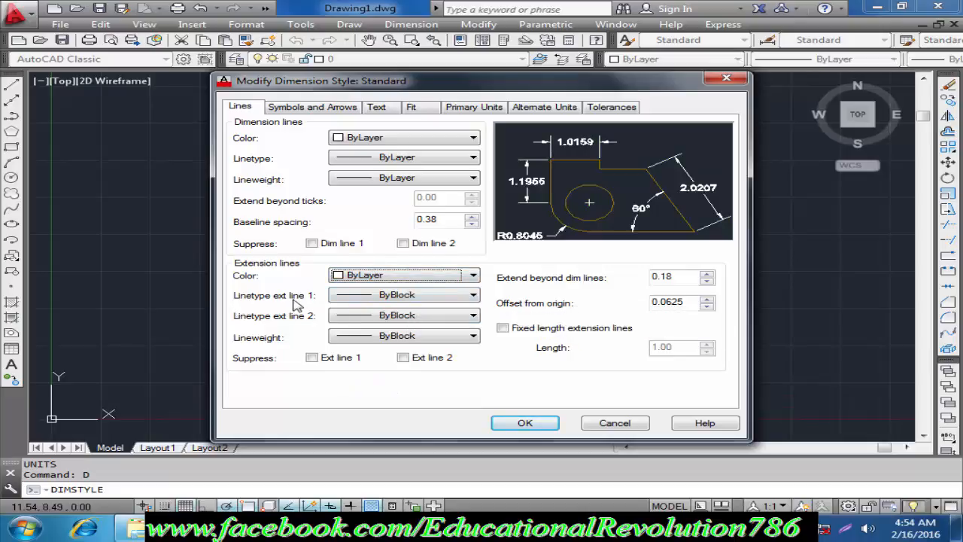
# Try PHANTOM2 and Continuous as the linetype of extension line 1 and set it to ByLayer.
pyautogui.click(415, 297)
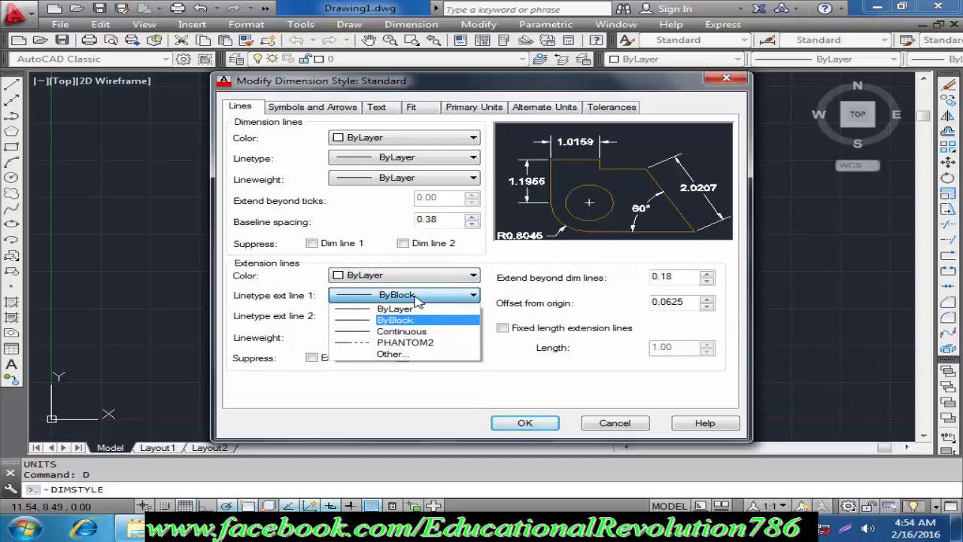
pyautogui.click(403, 343)
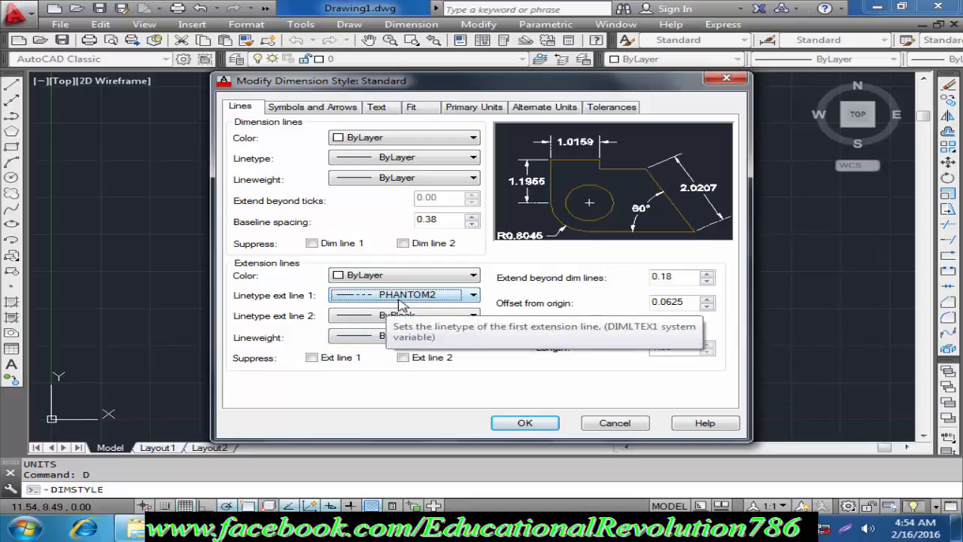
pyautogui.click(467, 300)
pyautogui.click(439, 332)
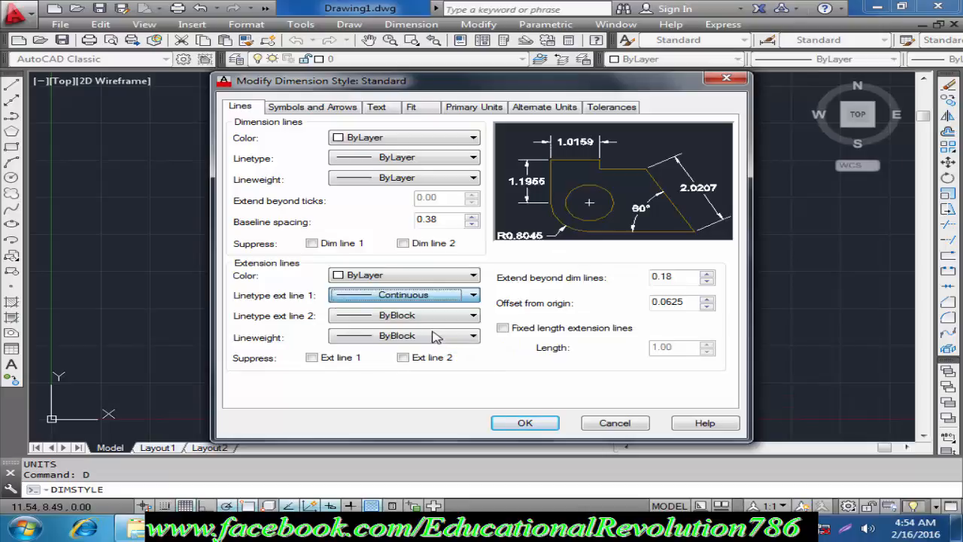
pyautogui.click(458, 297)
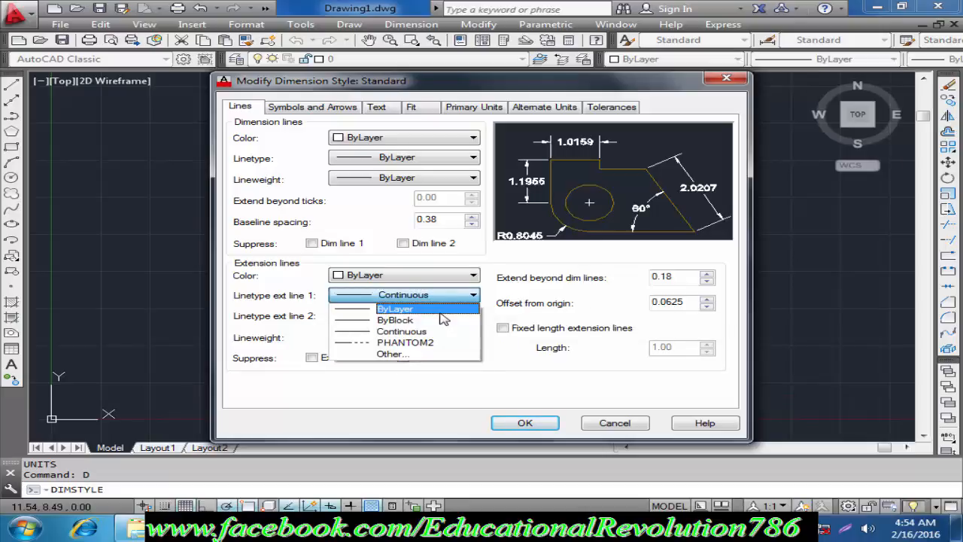
pyautogui.click(441, 313)
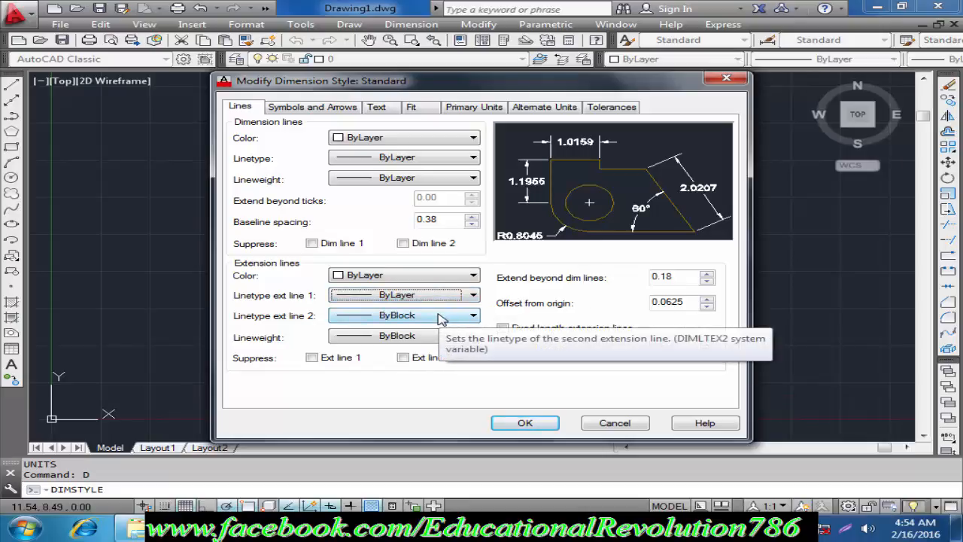
# Set the linetype of extension line 2 and the lineweight of the extension lines to ByLayer.
pyautogui.click(441, 316)
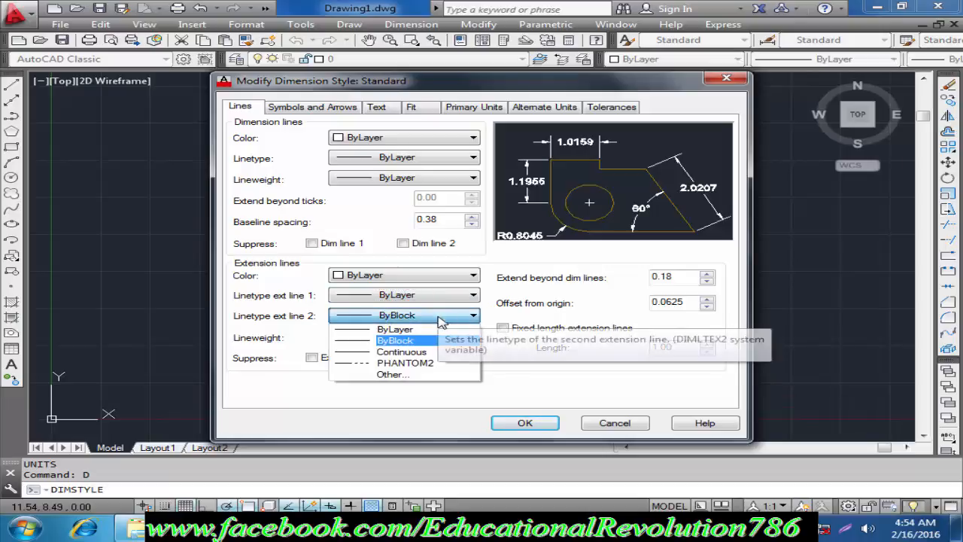
pyautogui.click(441, 331)
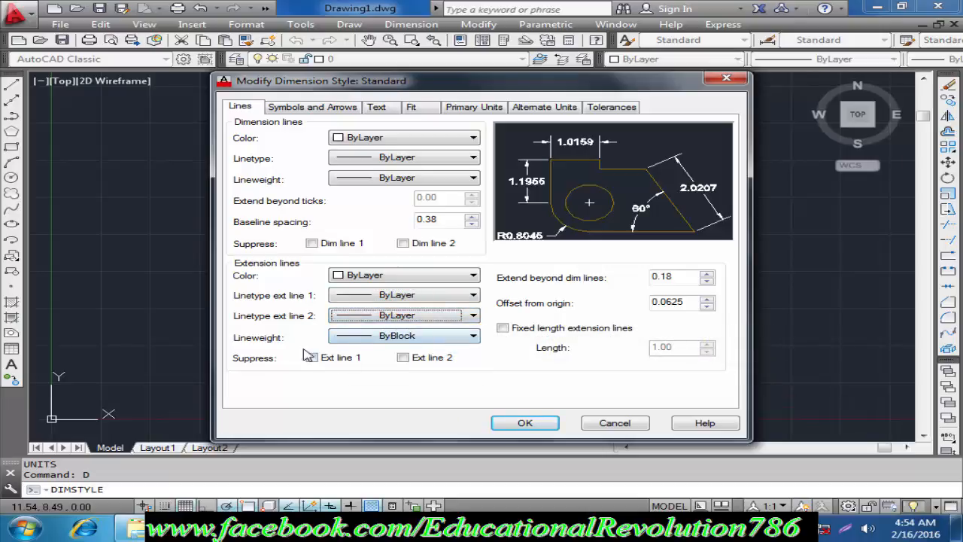
pyautogui.click(475, 336)
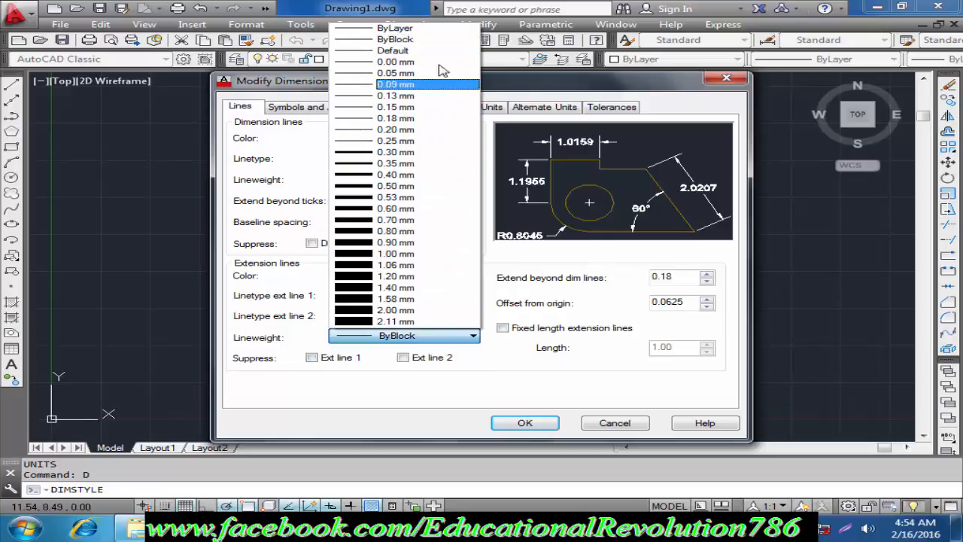
pyautogui.click(395, 27)
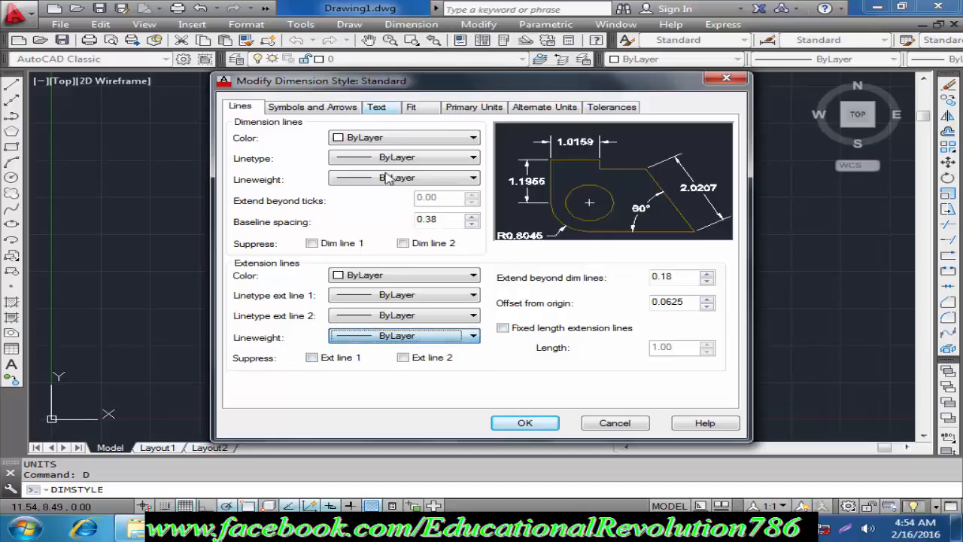
# Try suppressing extension line 1 and extension line 2, and turn both suppressions off again.
pyautogui.click(313, 358)
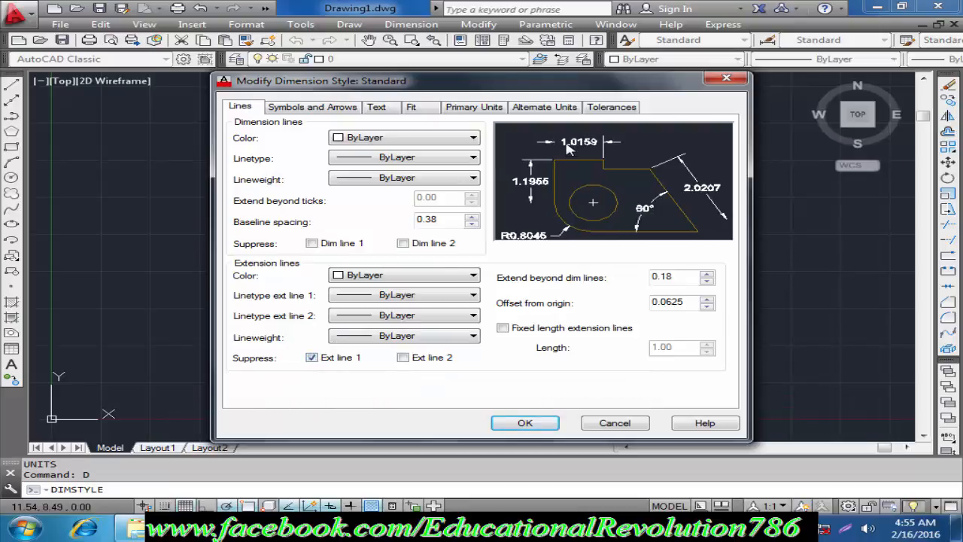
pyautogui.click(403, 357)
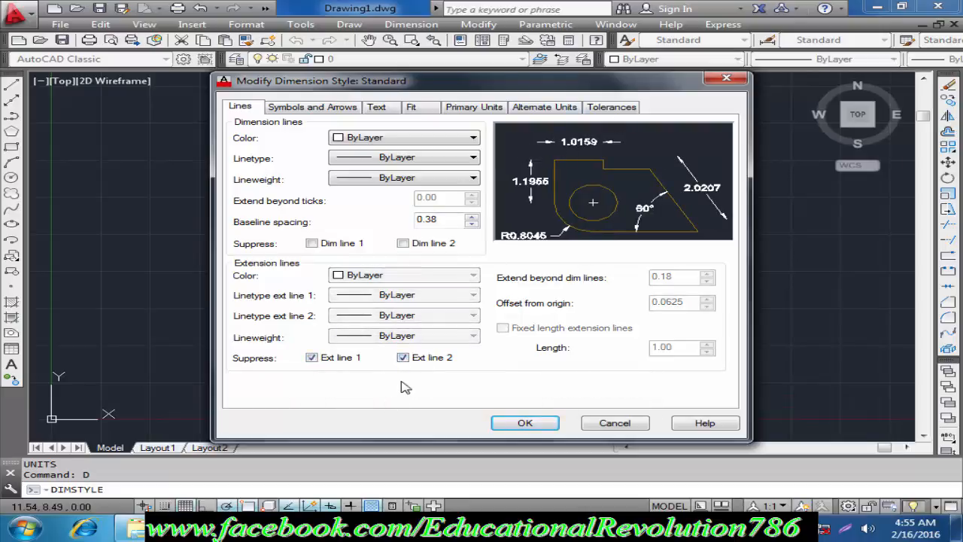
pyautogui.click(403, 358)
pyautogui.click(311, 358)
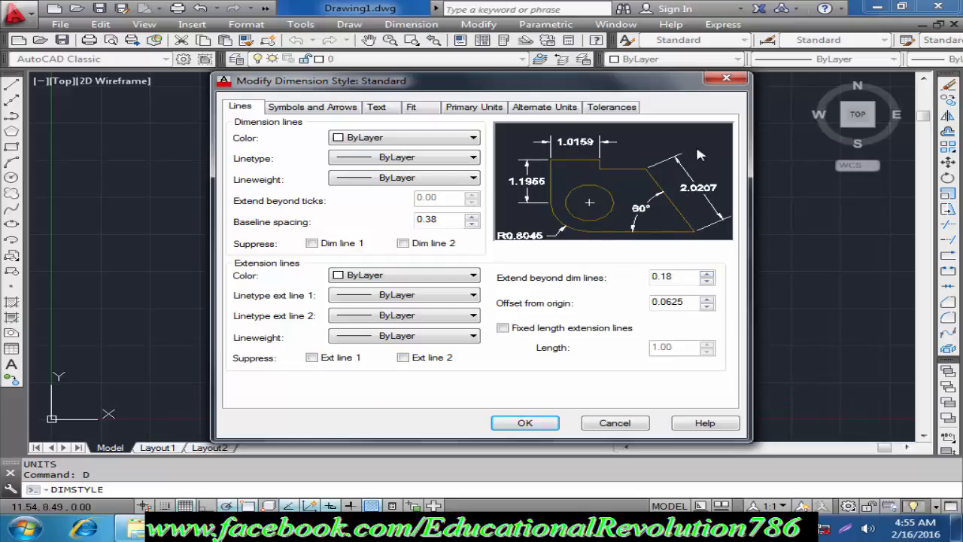
# Try a 0.555 extension beyond the dimension lines with fixed length extension lines, and restore 0.18 with fixed length off.
pyautogui.click(685, 276)
pyautogui.press('BackSpace')
pyautogui.press('BackSpace')
pyautogui.click(502, 329)
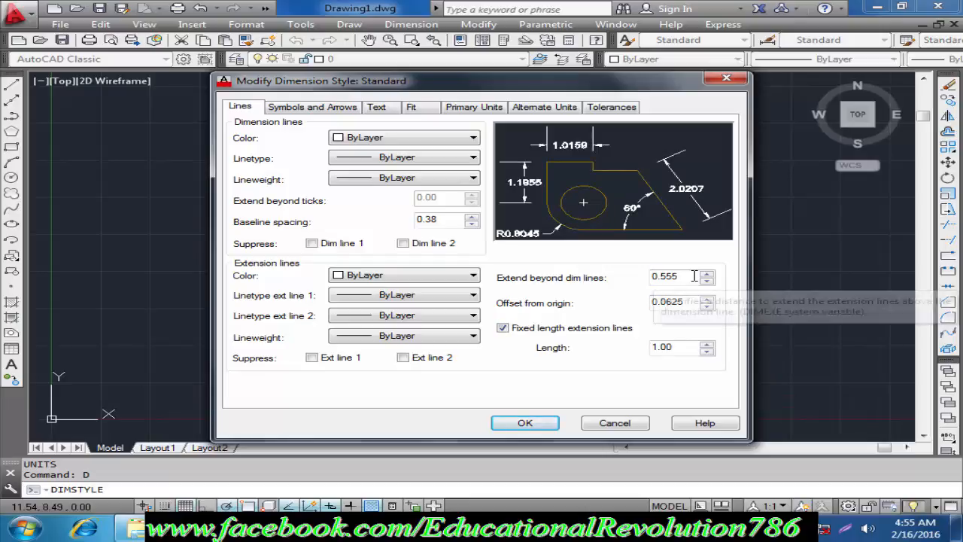
pyautogui.press('BackSpace')
pyautogui.press('BackSpace')
pyautogui.press('BackSpace')
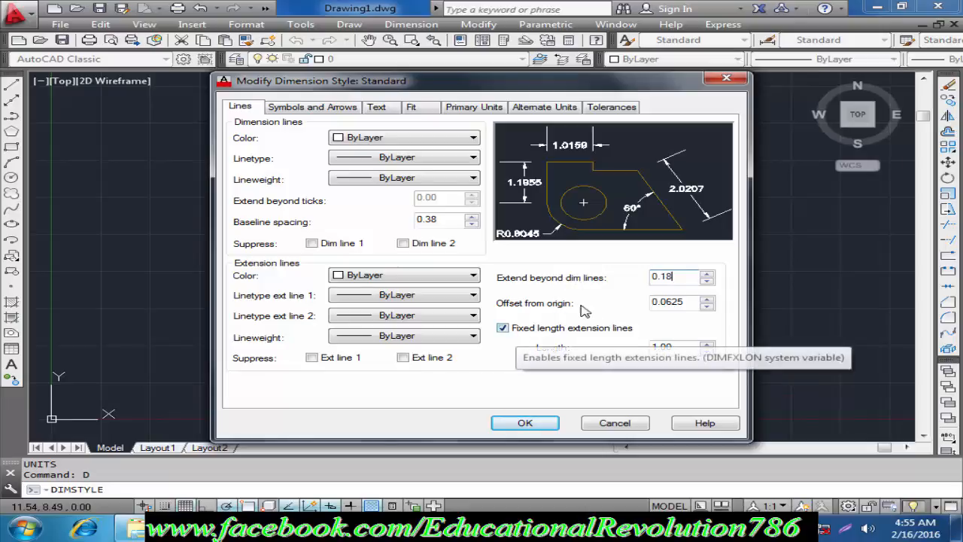
pyautogui.click(498, 331)
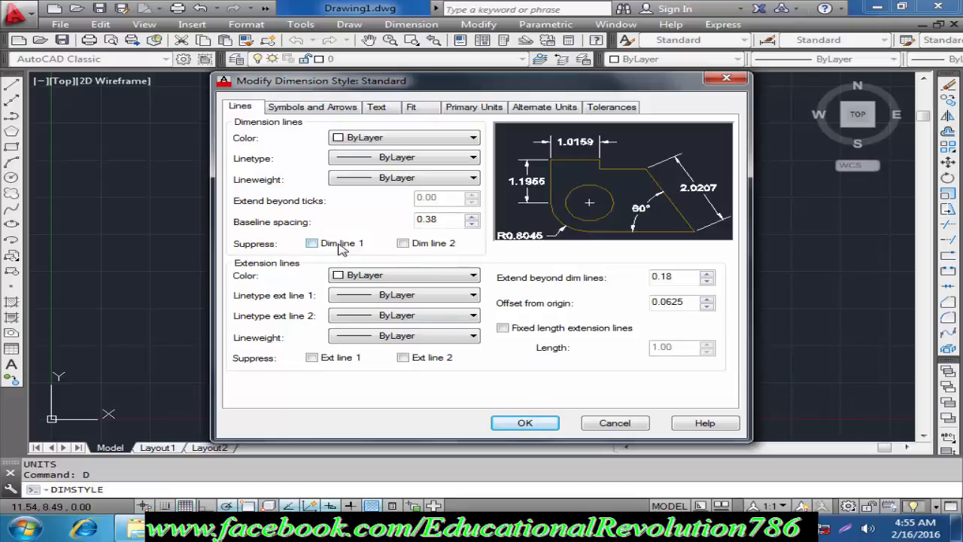
# Try Closed blank, Open, Dot blank and Architectural tick as the dimension arrowheads and restore them to Closed filled.
pyautogui.click(322, 106)
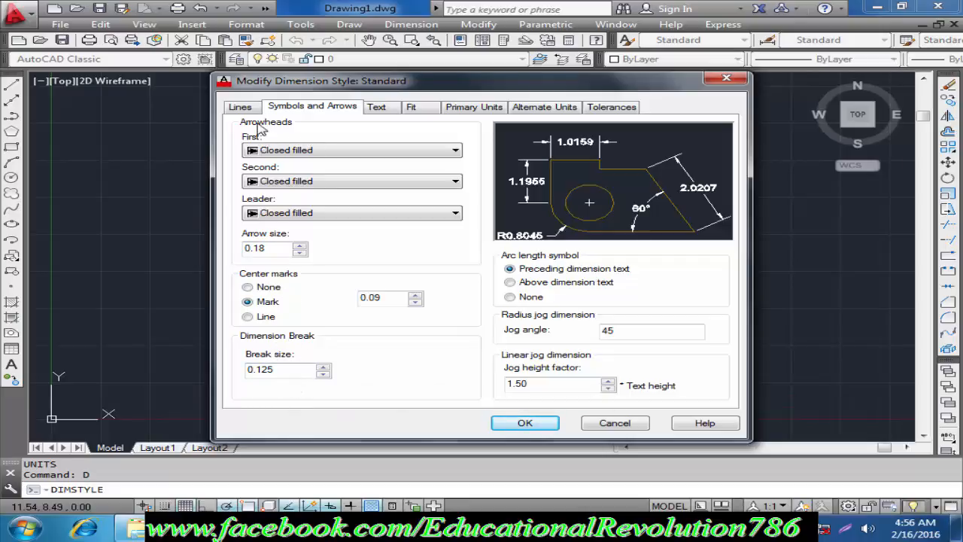
pyautogui.click(324, 153)
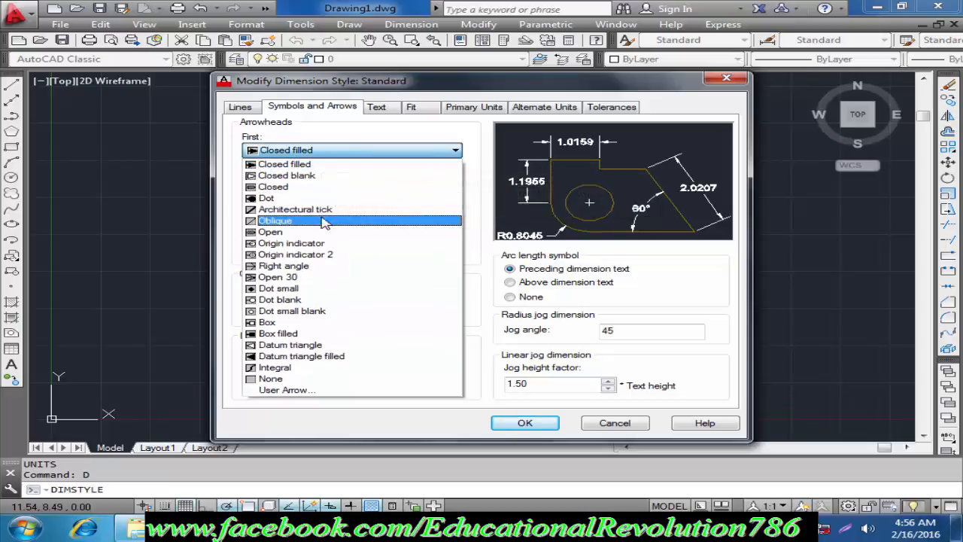
pyautogui.click(316, 175)
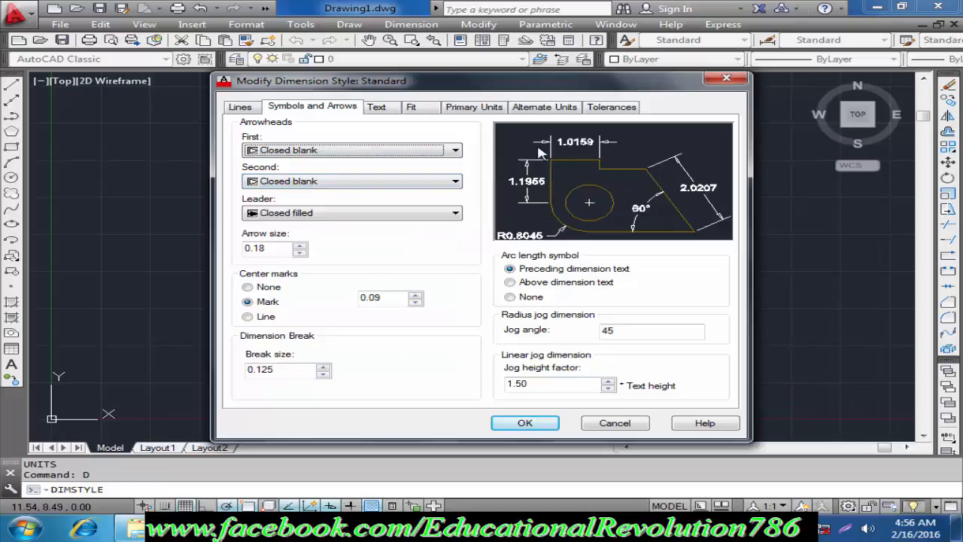
pyautogui.click(390, 153)
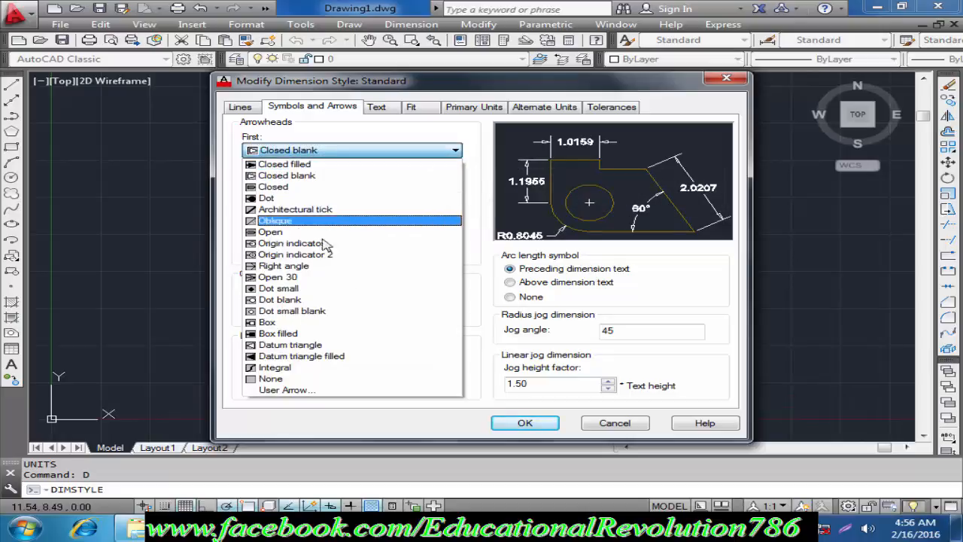
pyautogui.click(310, 233)
pyautogui.click(376, 152)
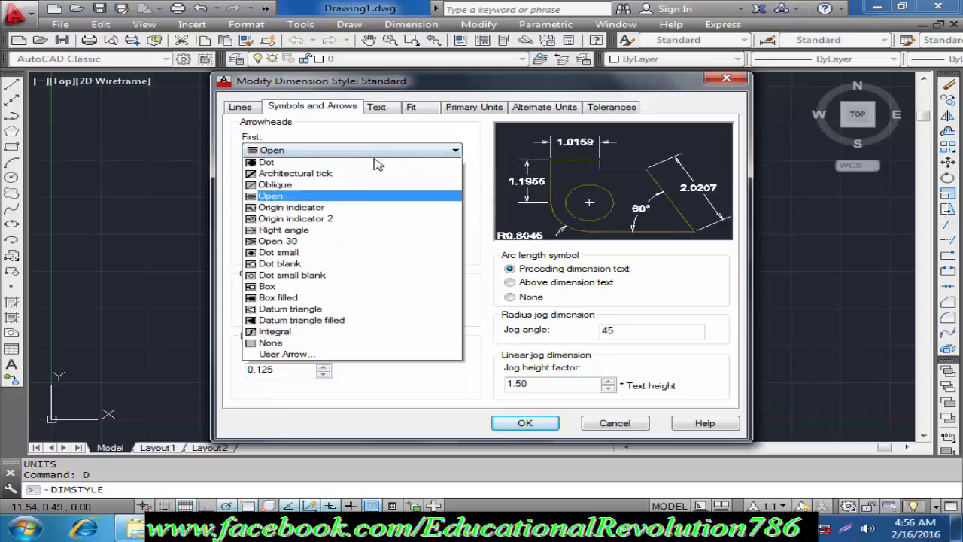
pyautogui.click(314, 300)
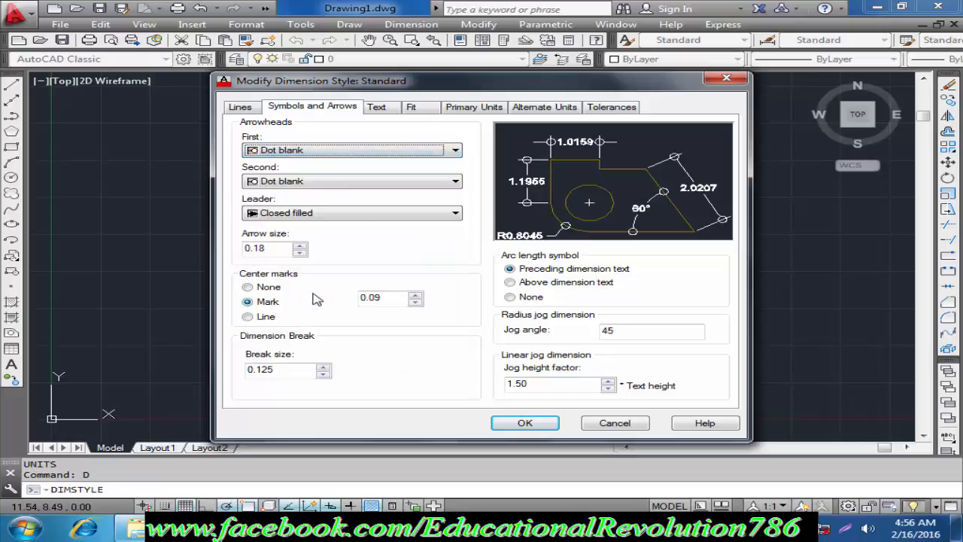
pyautogui.click(355, 150)
pyautogui.click(309, 210)
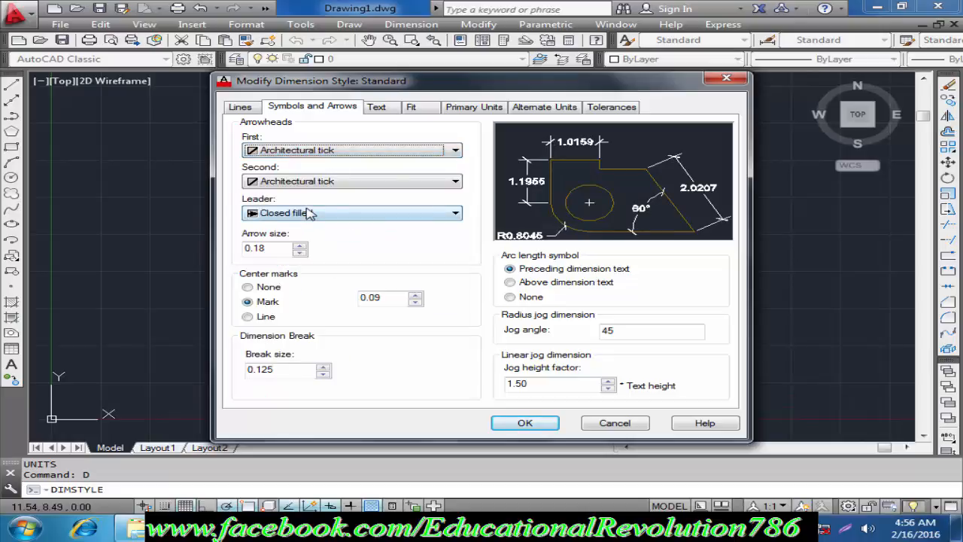
pyautogui.click(350, 152)
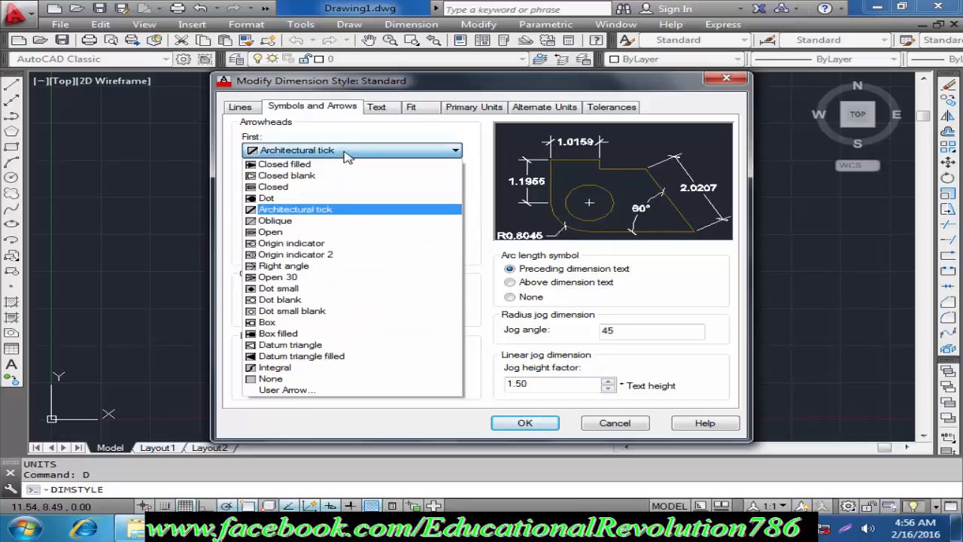
pyautogui.click(333, 165)
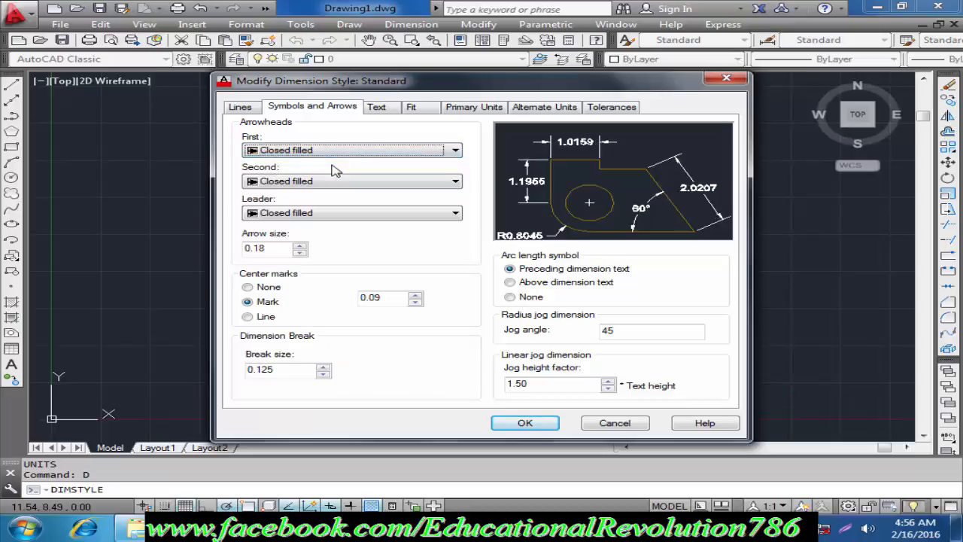
# Set only the second dimension arrowhead to Oblique.
pyautogui.click(269, 182)
pyautogui.click(294, 256)
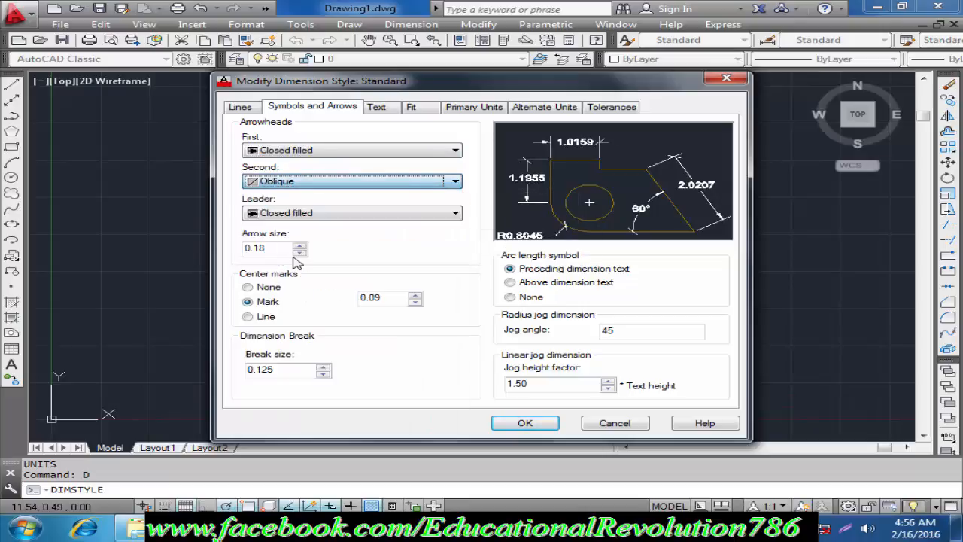
# Try Dot blank as the second arrowhead, set it to Closed filled, and keep Closed filled as the leader arrowhead.
pyautogui.click(357, 184)
pyautogui.click(292, 331)
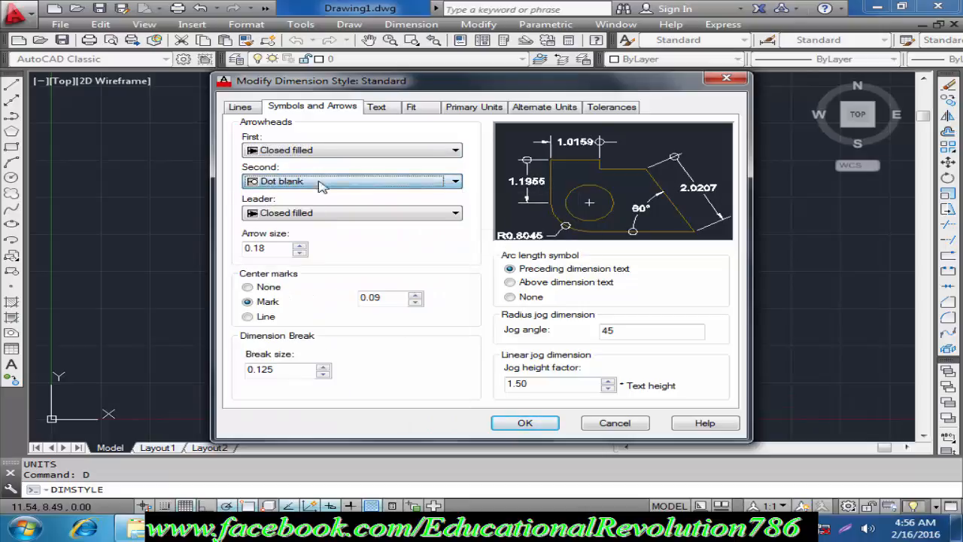
pyautogui.click(322, 184)
pyautogui.click(309, 195)
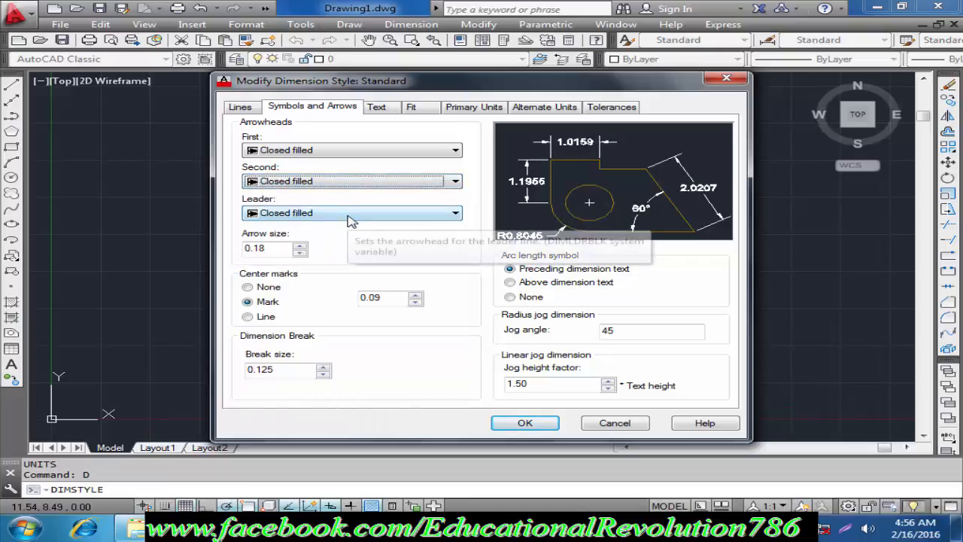
pyautogui.click(350, 214)
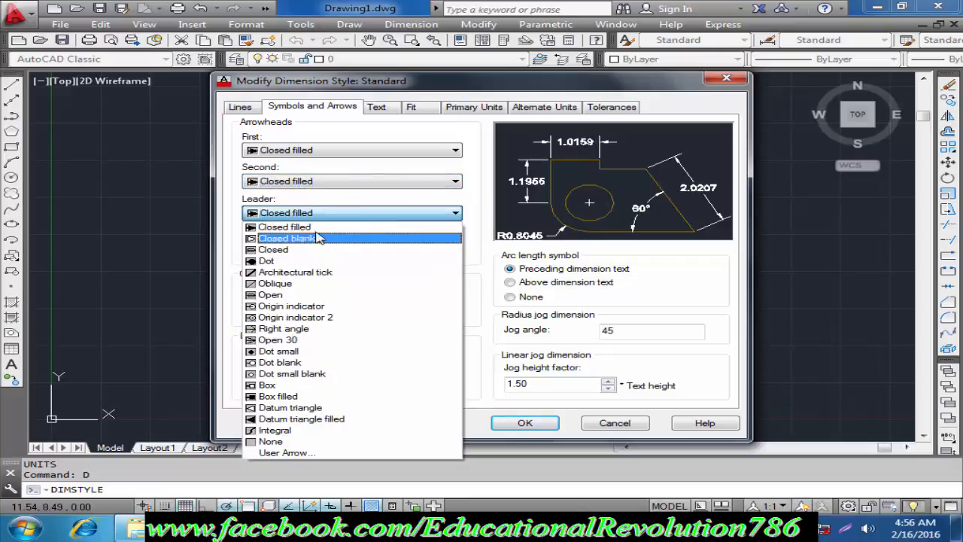
pyautogui.click(320, 227)
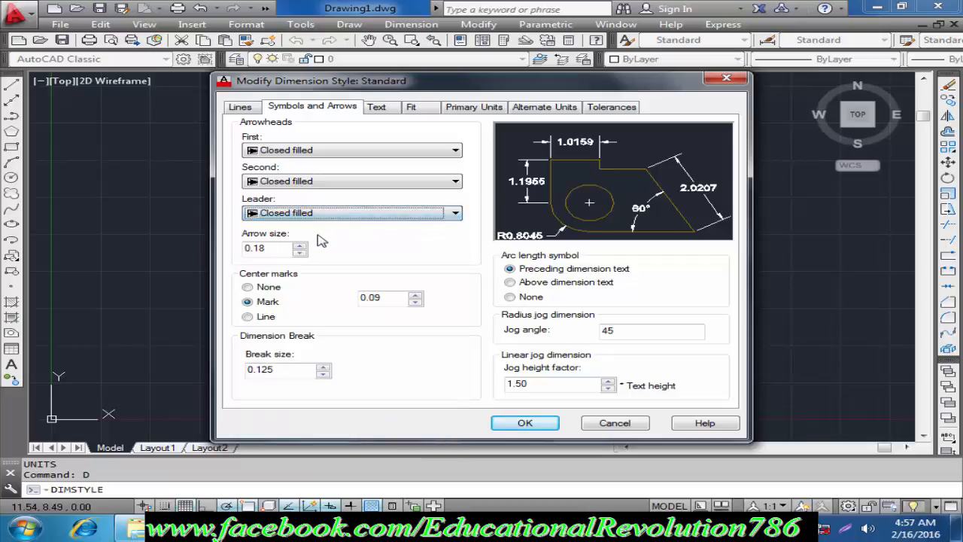
# Try an arrow size of 0.555 with center marks set to None, and restore Mark and the 0.18 arrow size.
pyautogui.click(273, 251)
pyautogui.press('BackSpace')
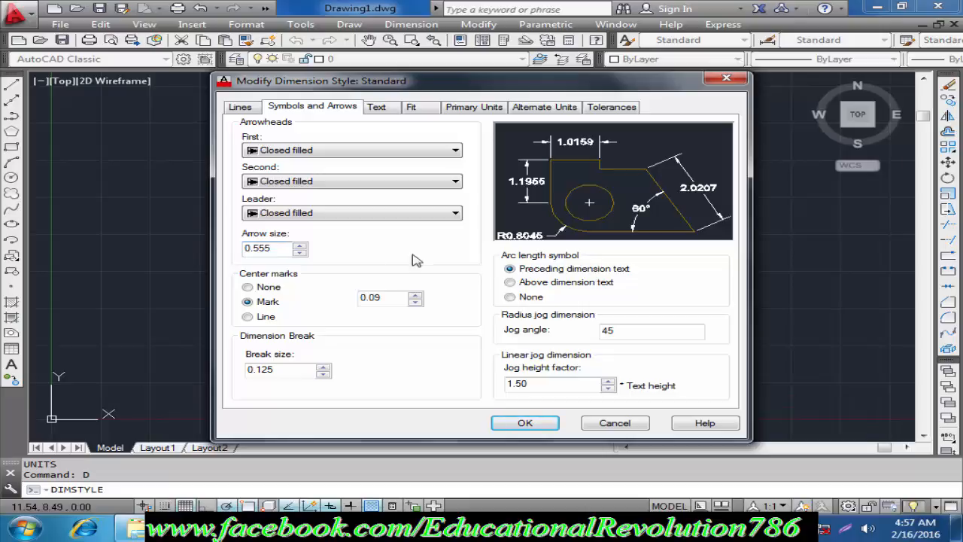
pyautogui.click(249, 287)
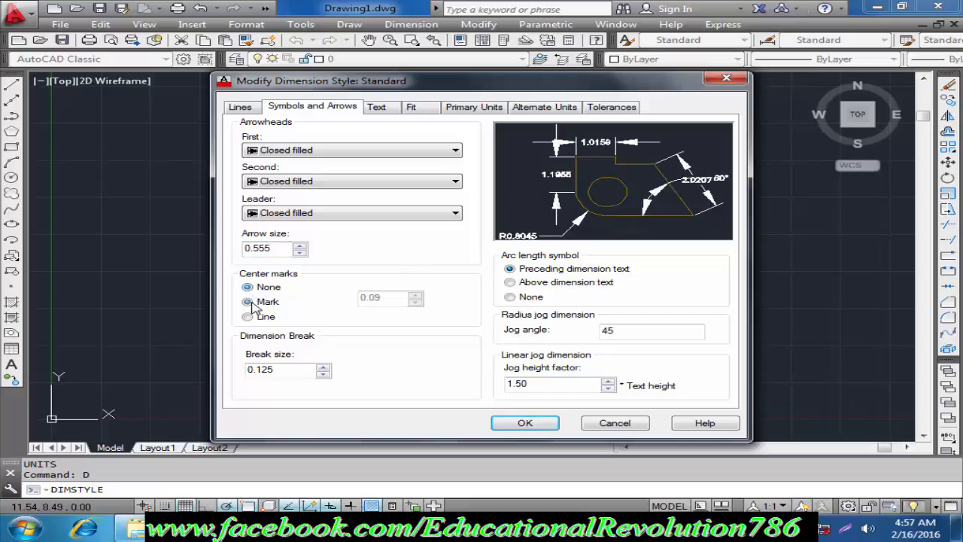
pyautogui.click(248, 302)
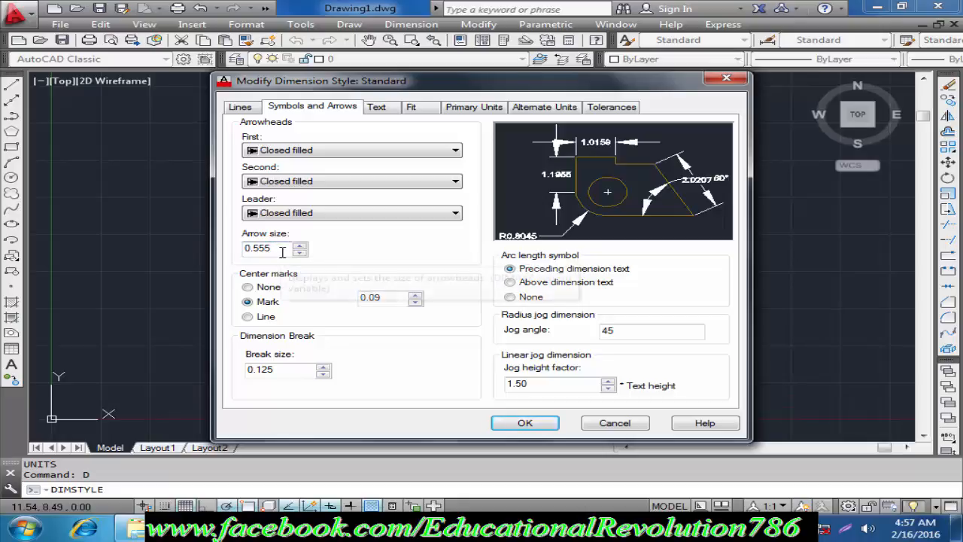
pyautogui.press('BackSpace')
pyautogui.press('BackSpace')
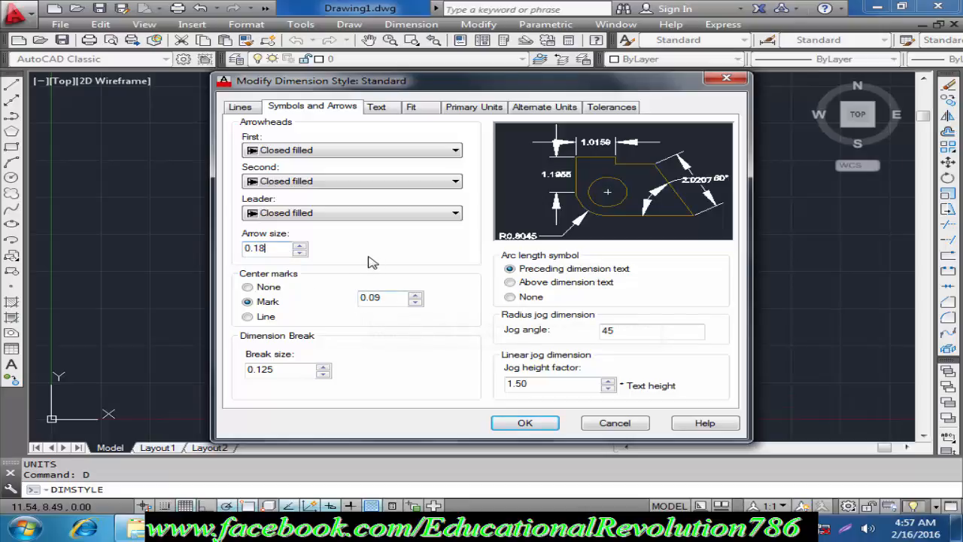
# Try None and Line center marks and the arc length symbol above dimension text, restoring Mark and Preceding dimension text.
pyautogui.click(265, 289)
pyautogui.click(266, 303)
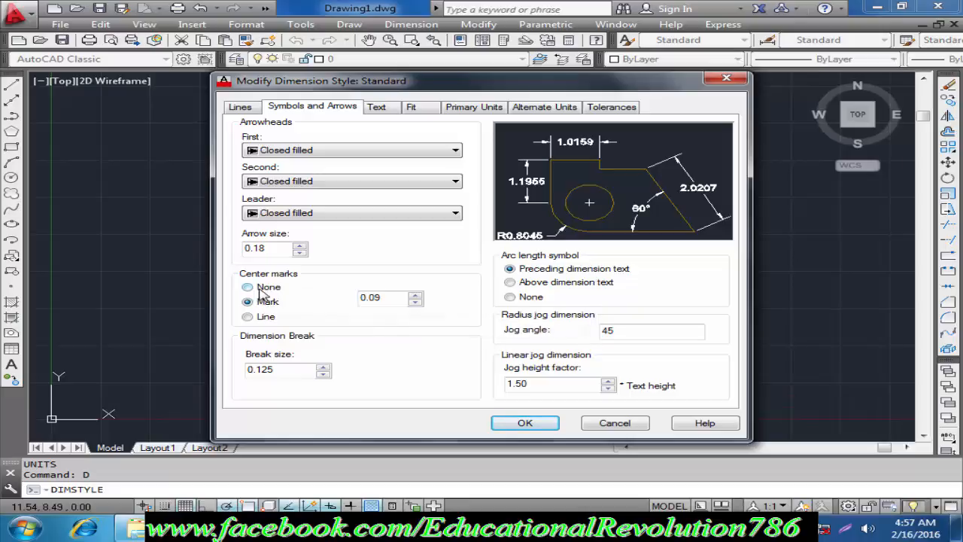
pyautogui.click(257, 288)
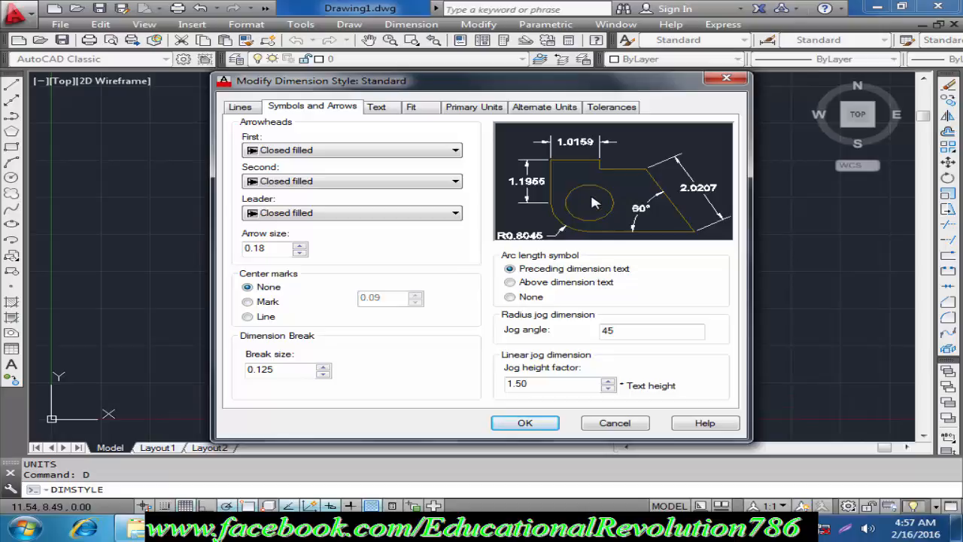
pyautogui.click(268, 303)
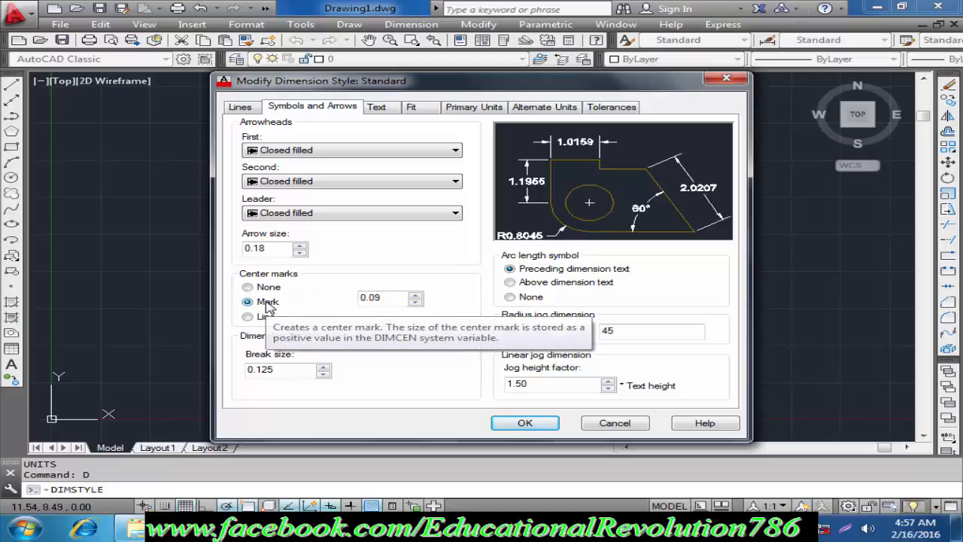
pyautogui.click(268, 317)
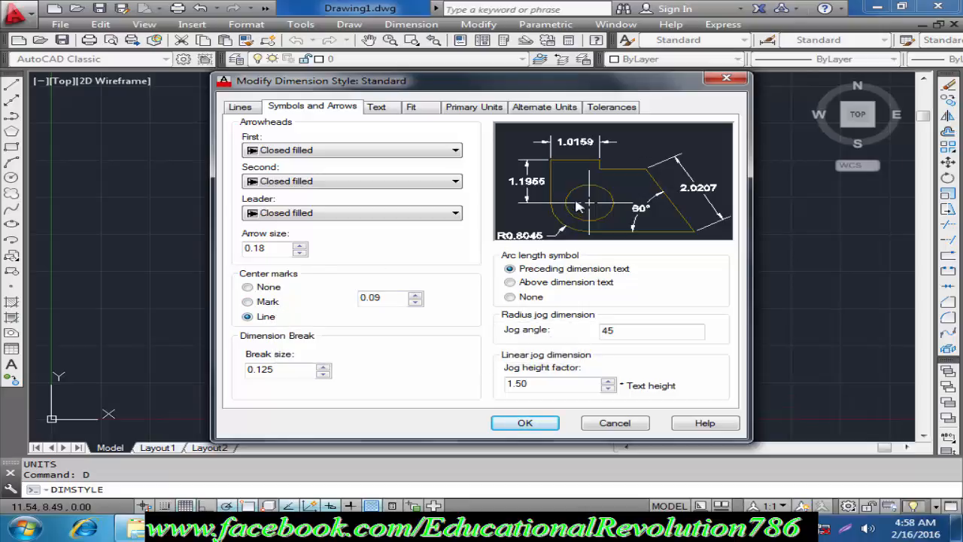
pyautogui.click(267, 302)
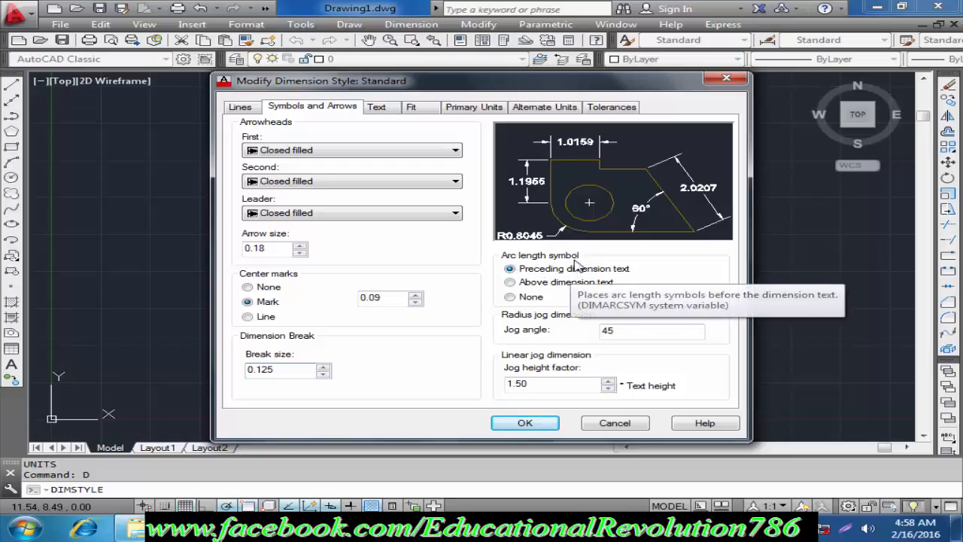
pyautogui.click(531, 286)
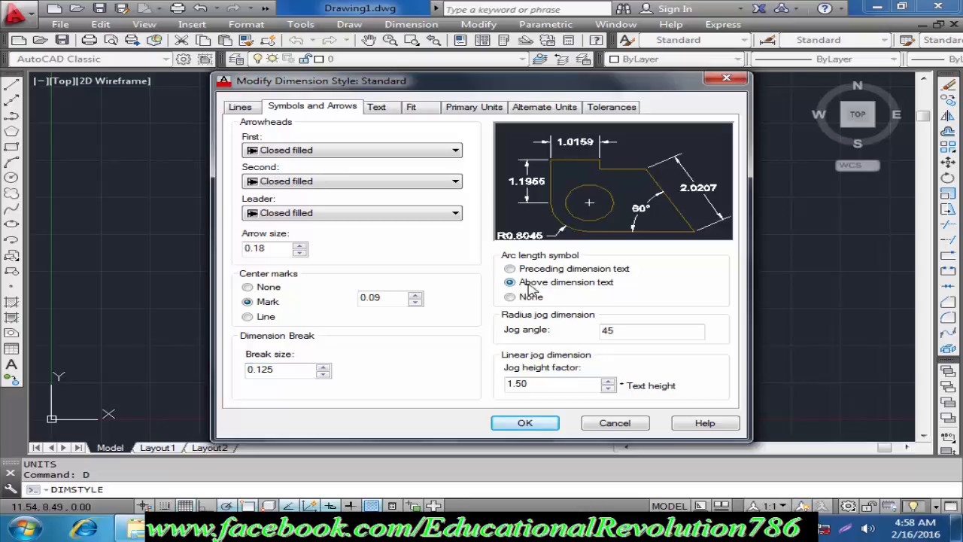
pyautogui.click(518, 271)
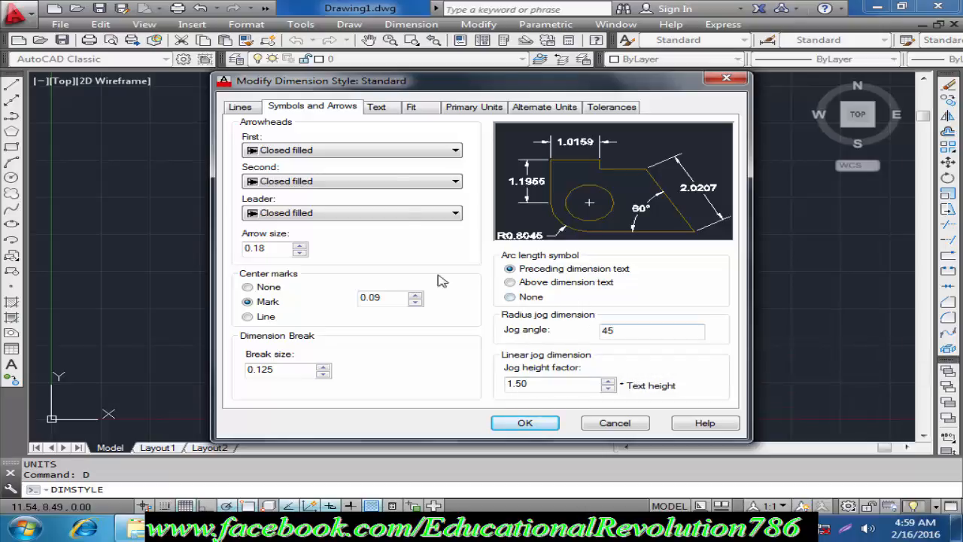
# Set the dimension text color to ByLayer, comparing it with ByBlock.
pyautogui.click(392, 111)
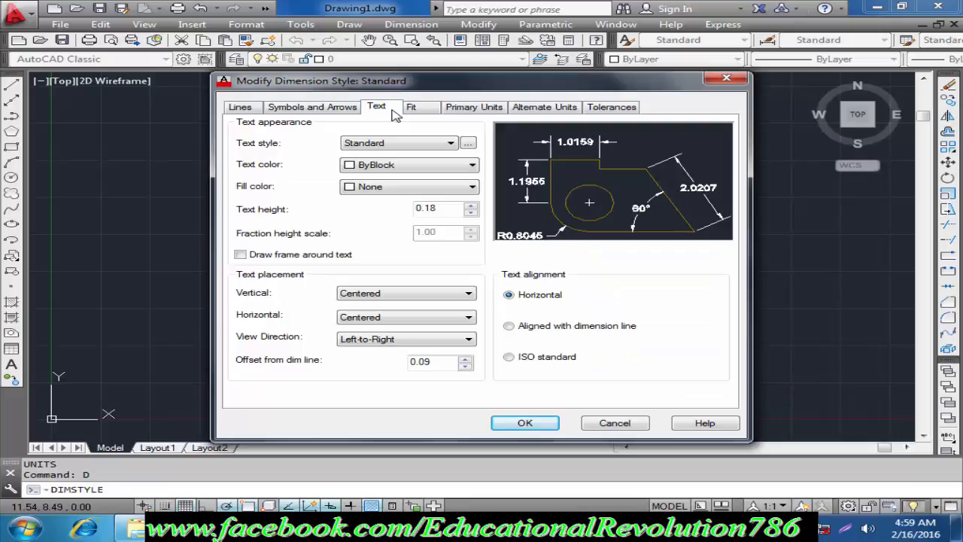
pyautogui.click(411, 165)
pyautogui.click(398, 180)
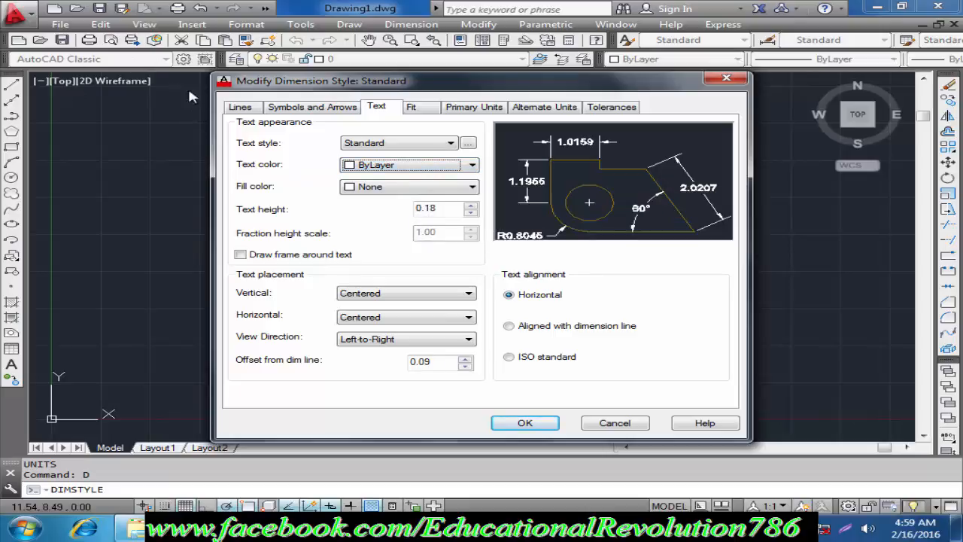
pyautogui.click(454, 169)
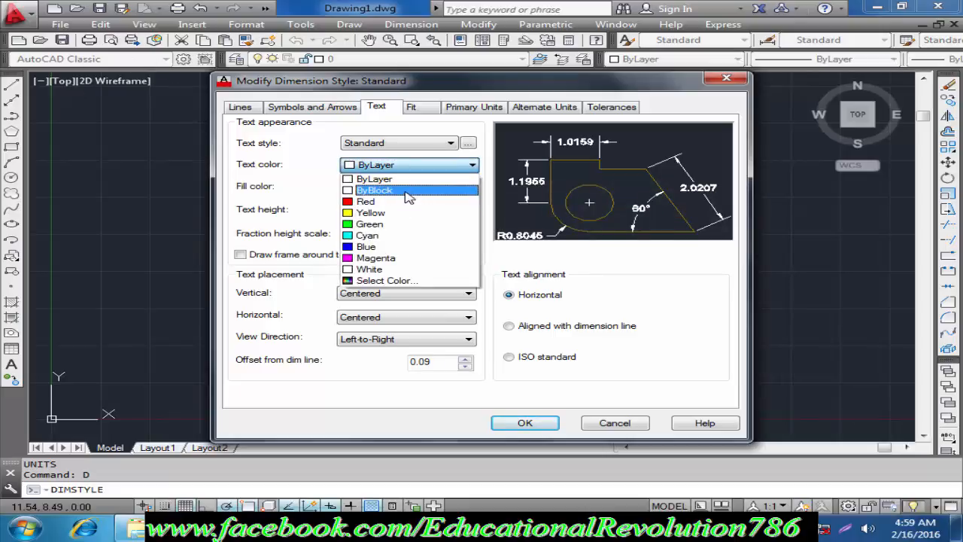
pyautogui.click(406, 192)
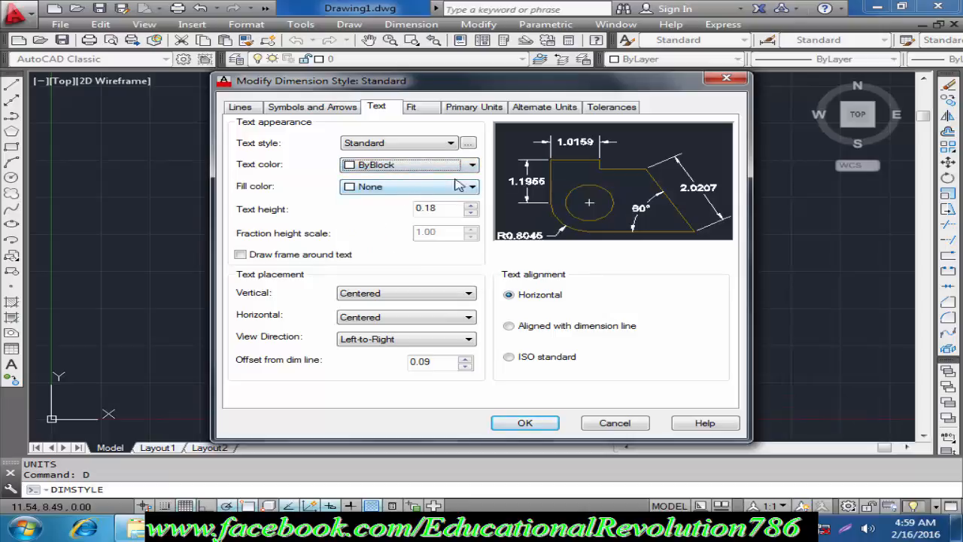
pyautogui.click(414, 173)
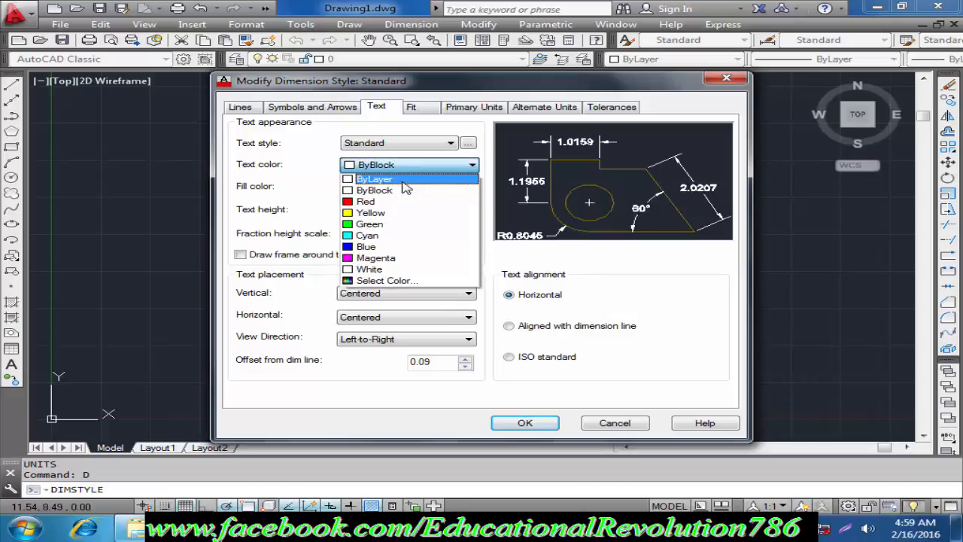
pyautogui.click(403, 180)
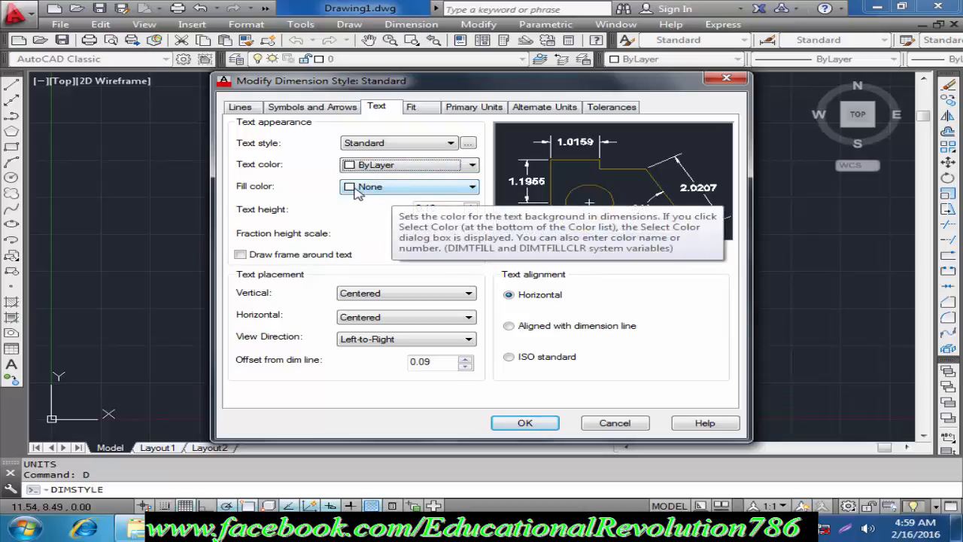
# Try ByLayer as the dimension text fill color and restore it to None.
pyautogui.click(374, 189)
pyautogui.click(374, 223)
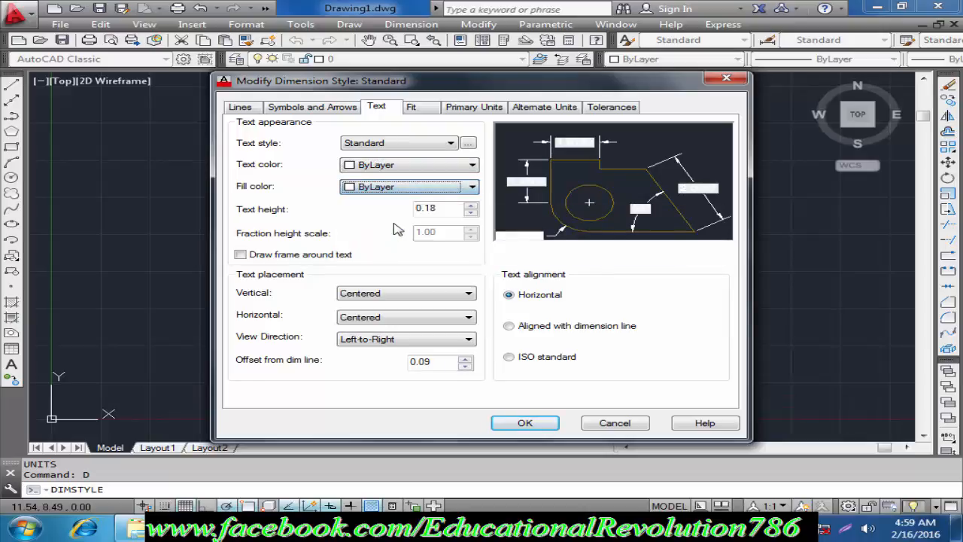
pyautogui.click(412, 188)
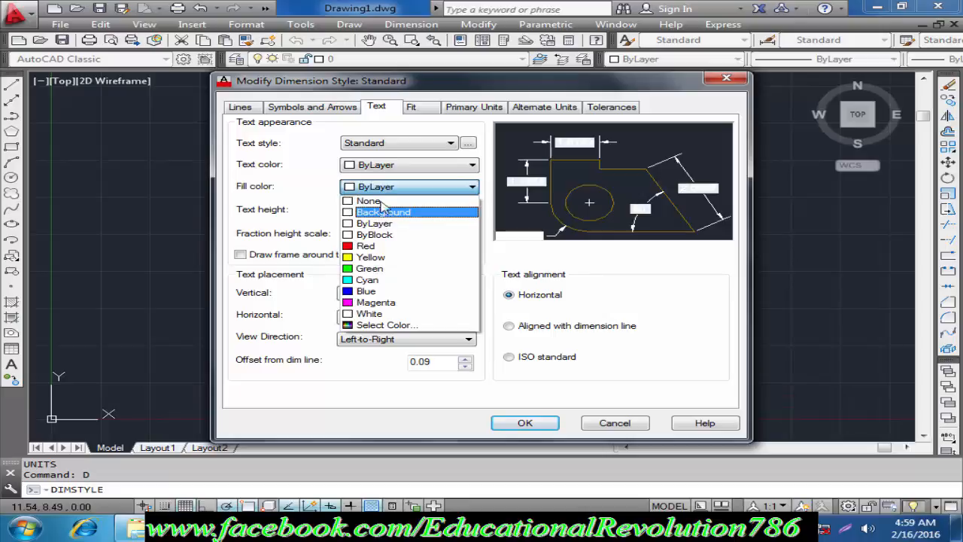
pyautogui.click(385, 199)
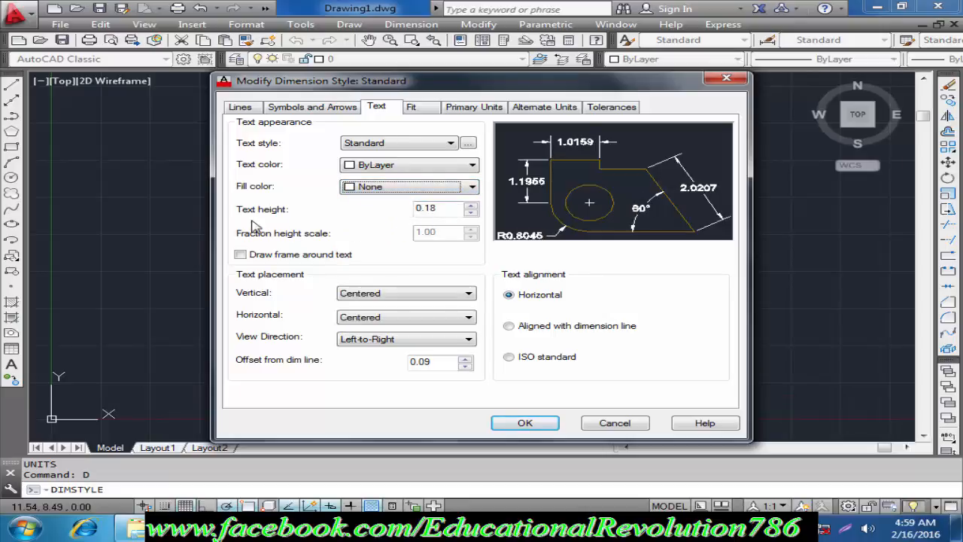
# Set the dimension text alignment to ISO standard and show the style's fit options.
pyautogui.click(454, 210)
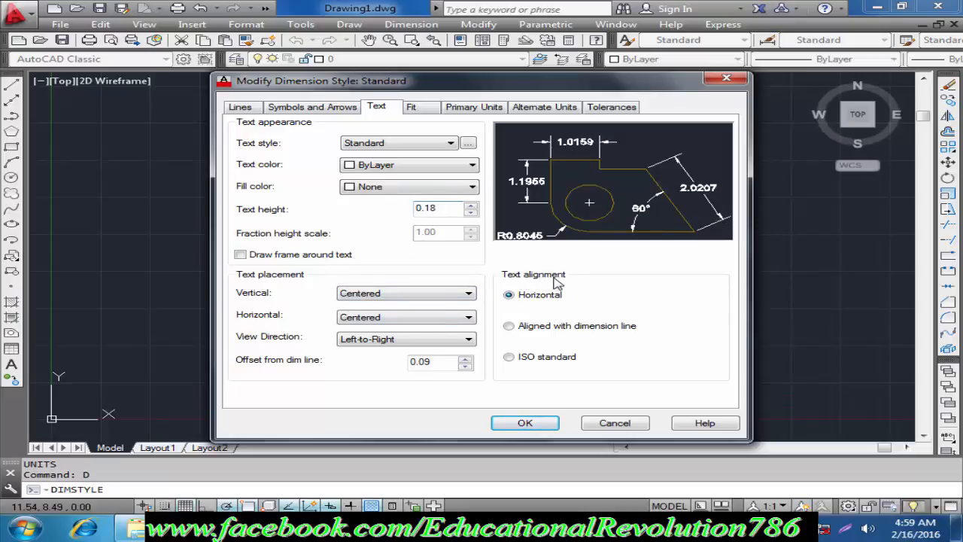
pyautogui.click(520, 359)
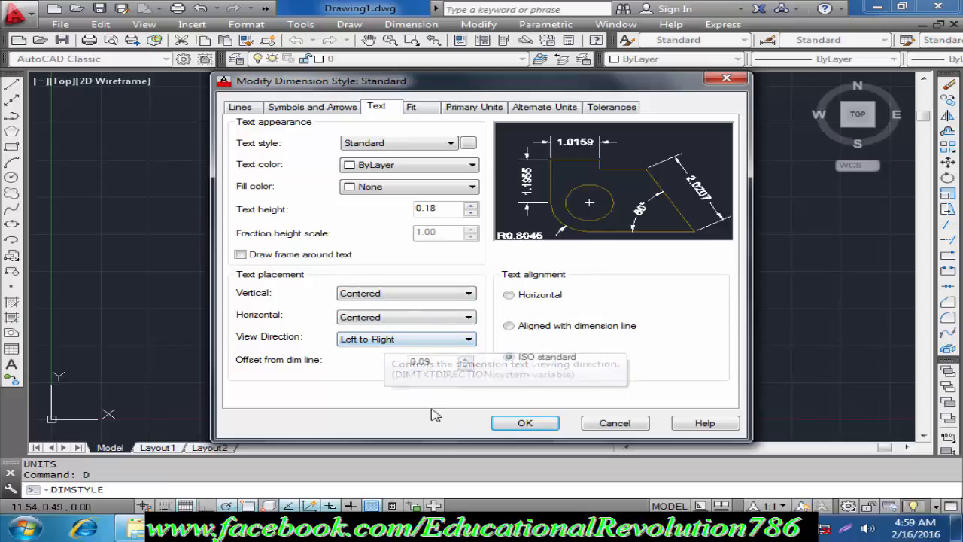
pyautogui.click(425, 113)
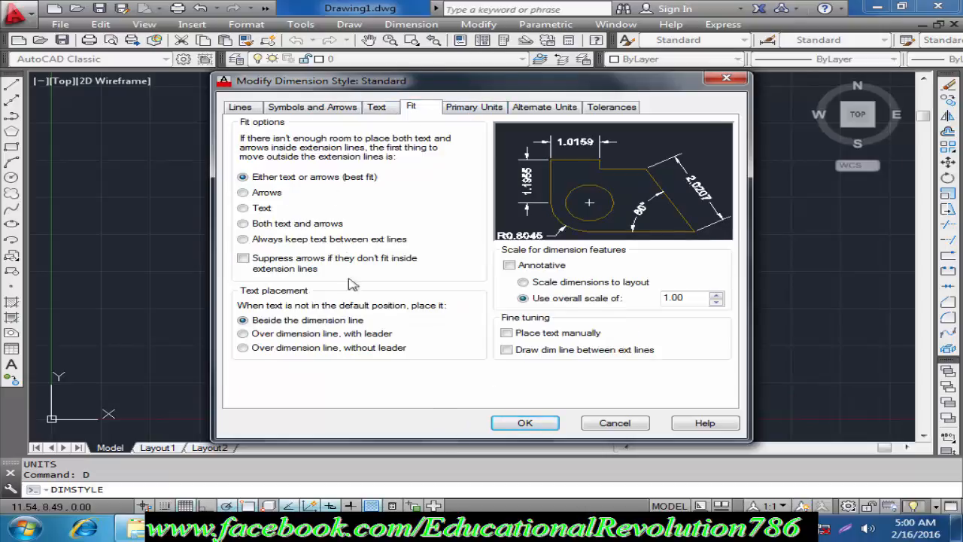
# Set the linear dimension precision of the primary units to 0.00.
pyautogui.click(485, 109)
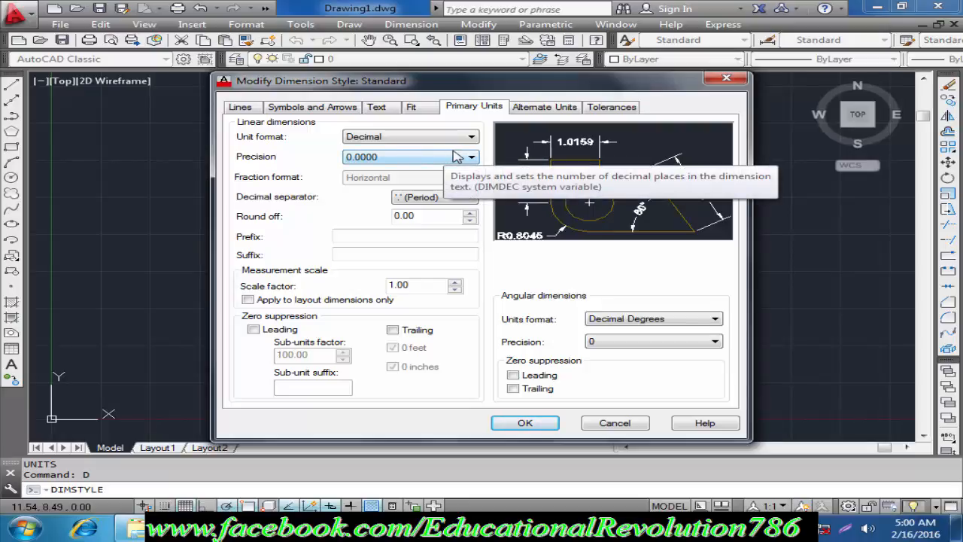
pyautogui.click(408, 158)
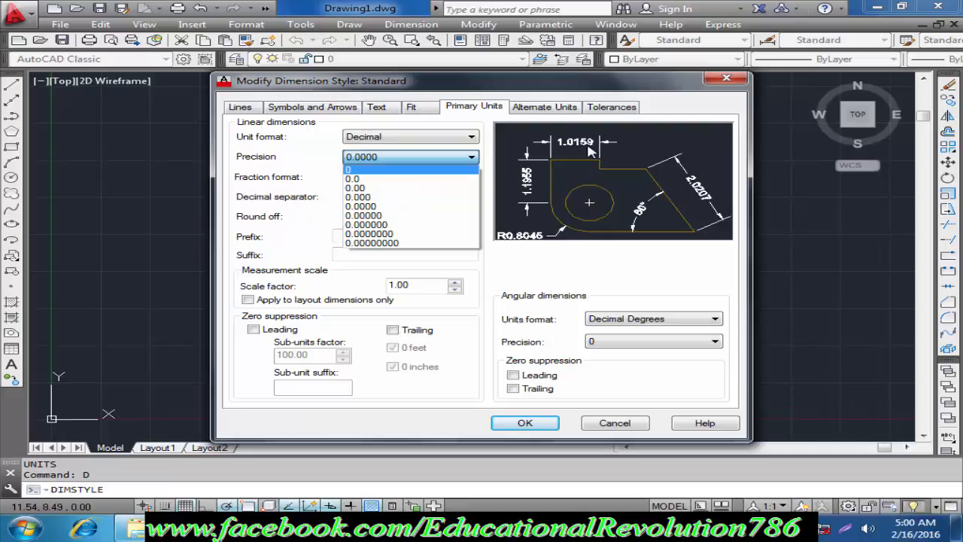
pyautogui.click(375, 189)
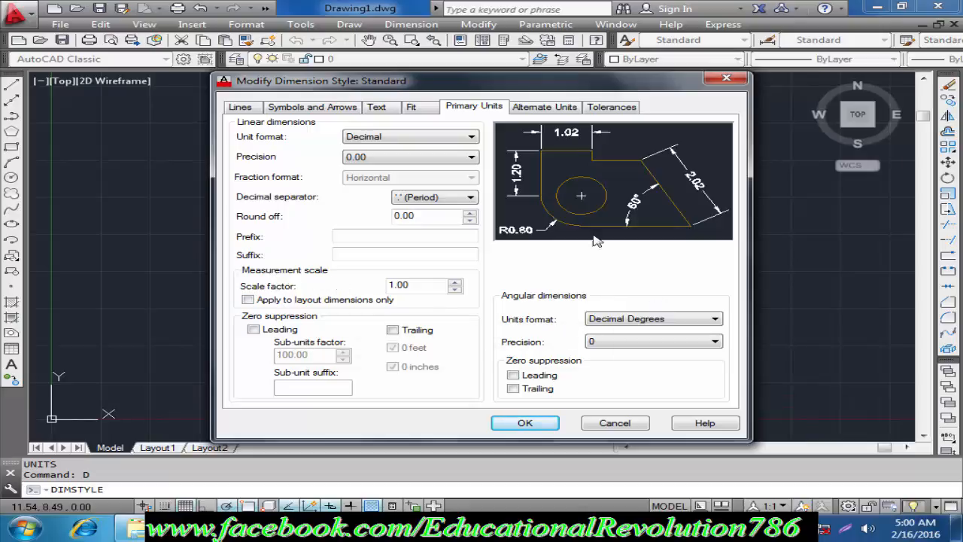
# Review the alternate units and tolerance settings, and accept the changes to the Standard dimension style.
pyautogui.click(540, 106)
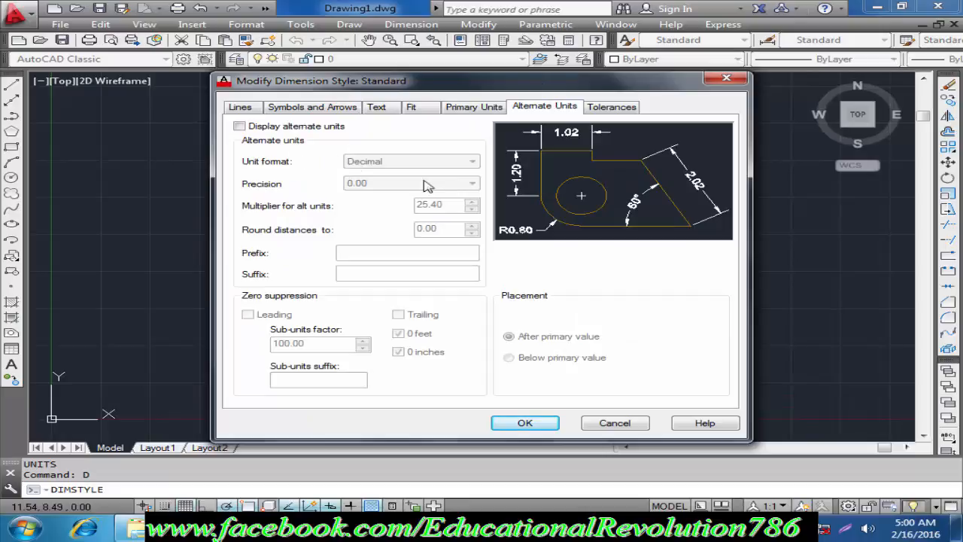
pyautogui.click(629, 110)
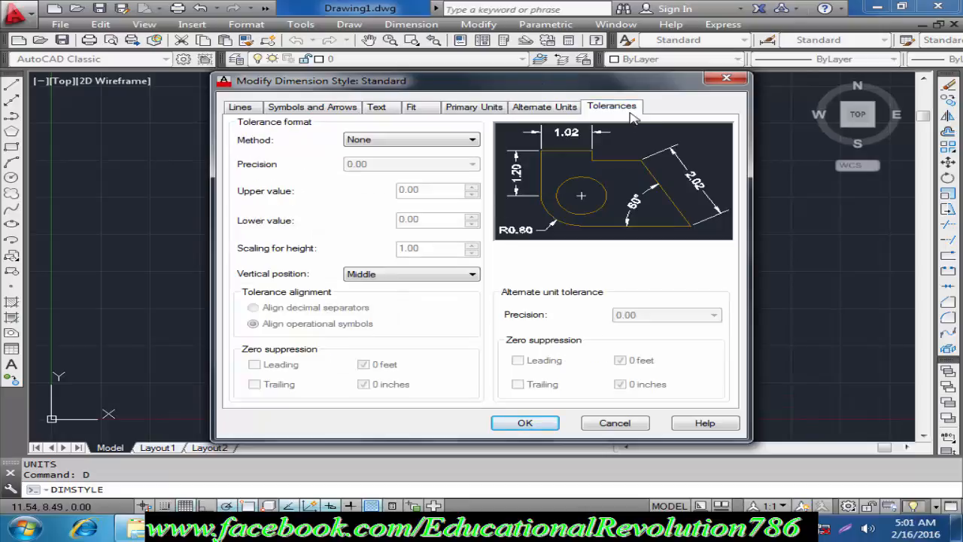
pyautogui.click(526, 423)
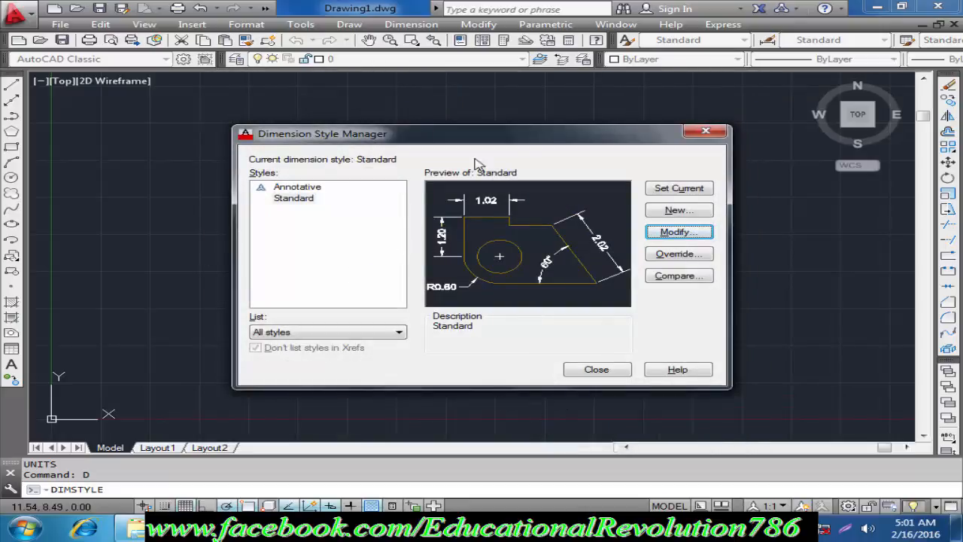
# Make Standard the current dimension style, briefly reopening its settings, and close the Dimension Style Manager.
pyautogui.click(687, 192)
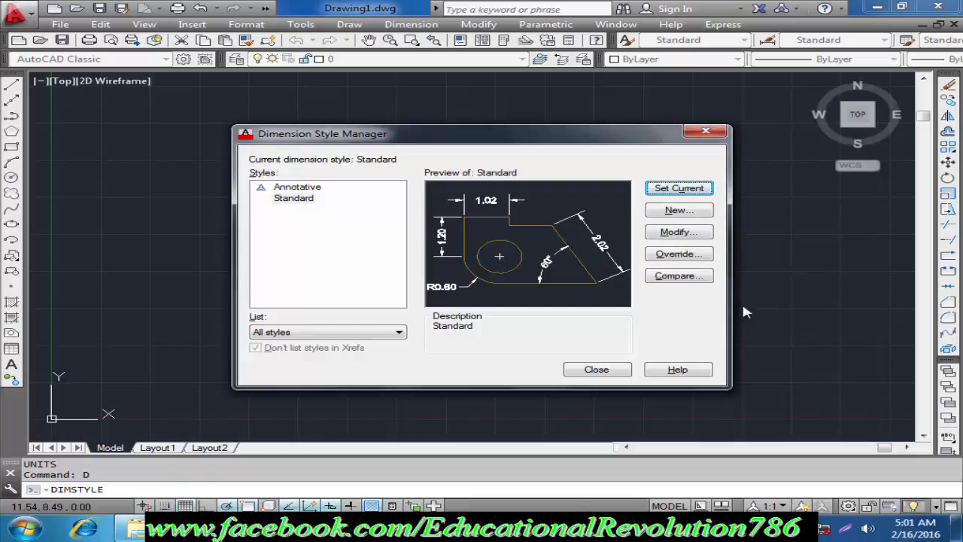
pyautogui.click(674, 233)
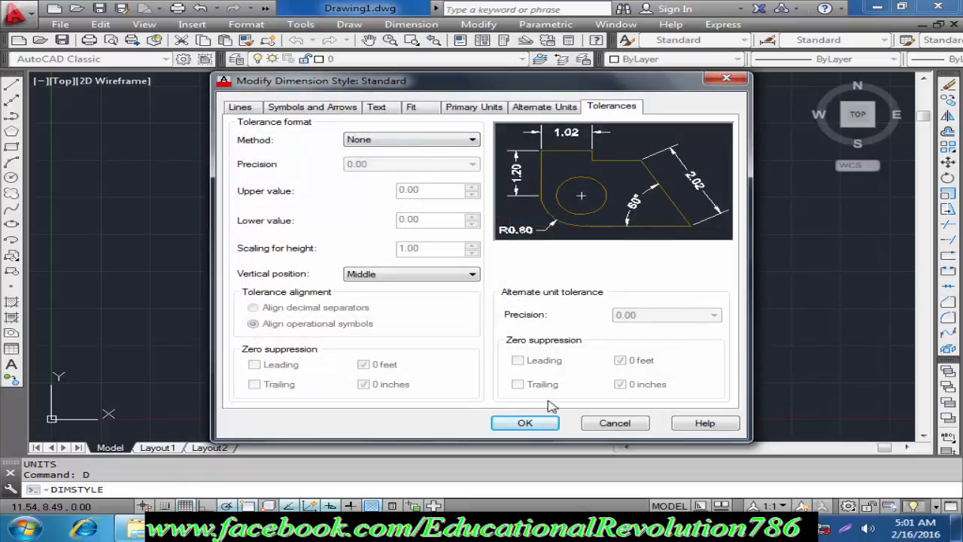
pyautogui.click(526, 422)
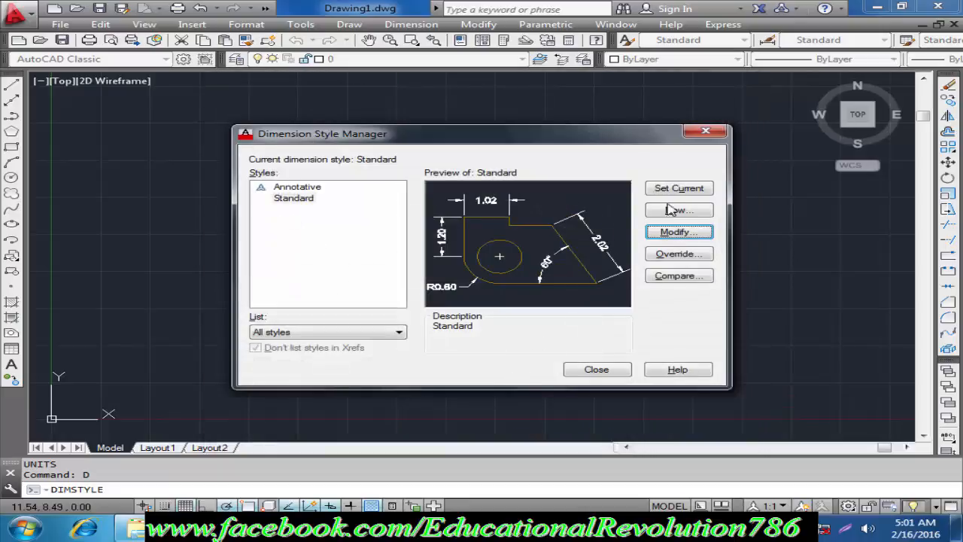
pyautogui.click(666, 191)
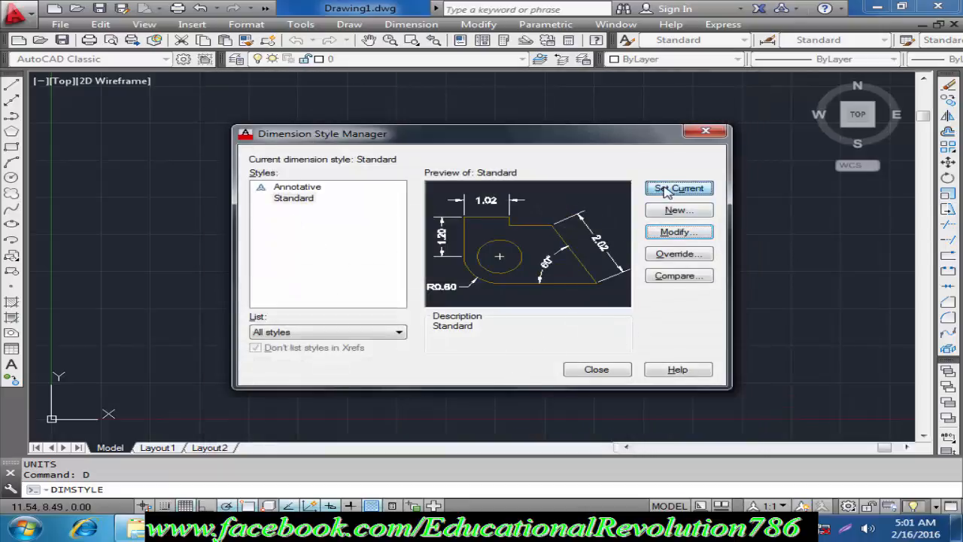
pyautogui.click(597, 369)
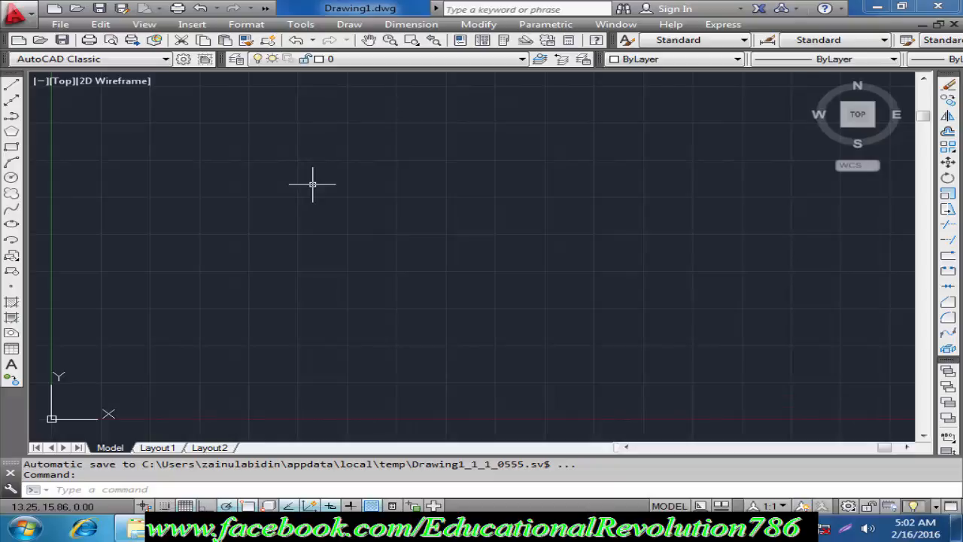
pyautogui.write('o')
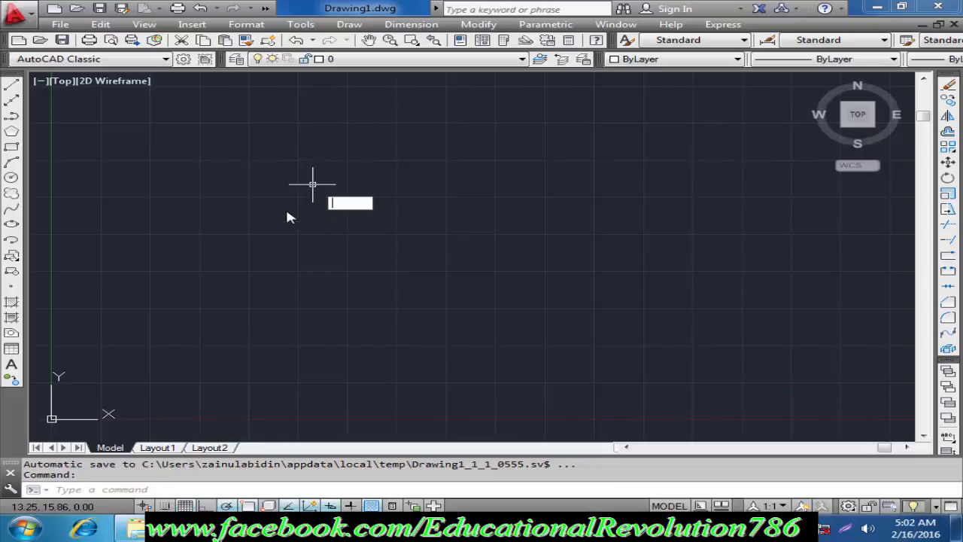
pyautogui.click(277, 190)
pyautogui.click(245, 175)
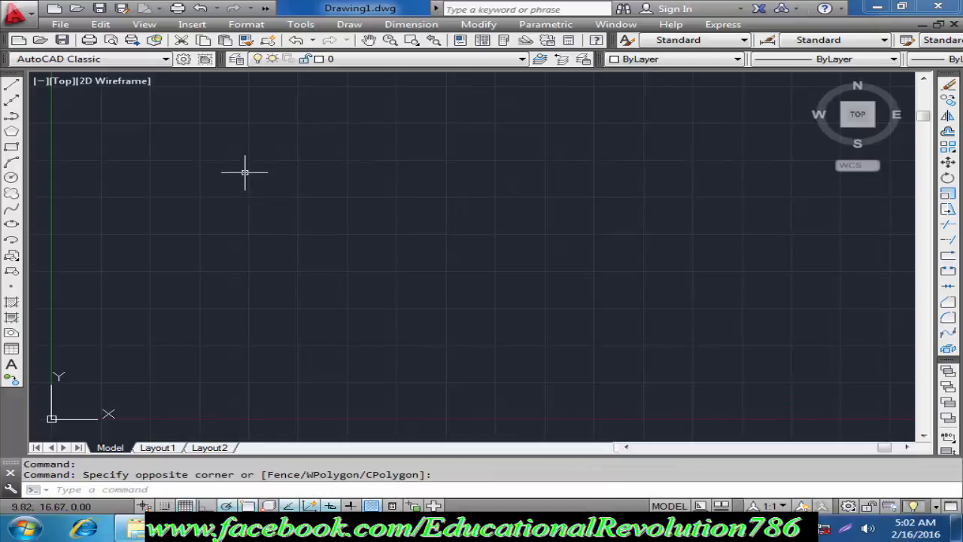